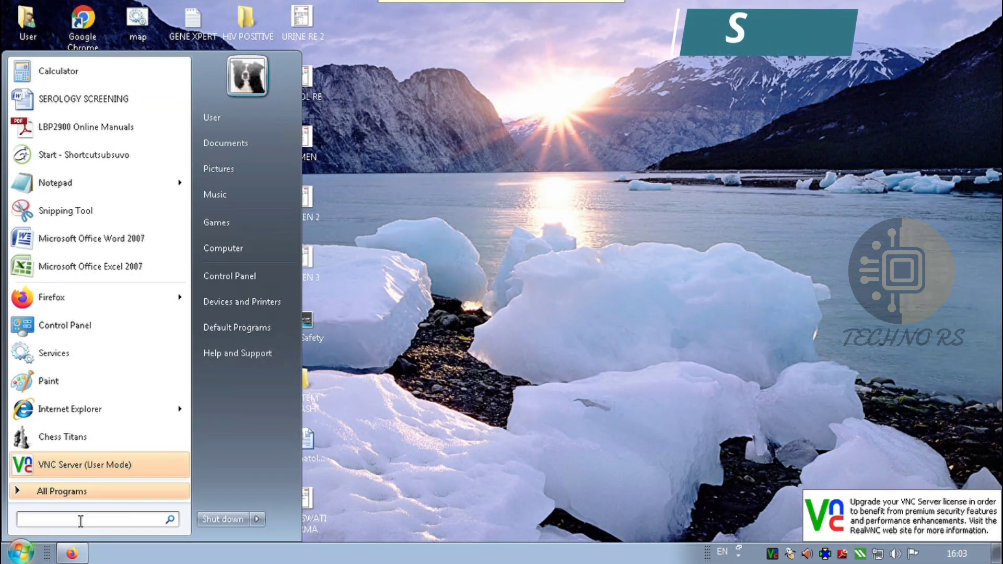
Open a Command Prompt on the server PC and run IPCONFIG to view its network configuration
{"action": "type", "text": "CMD"}
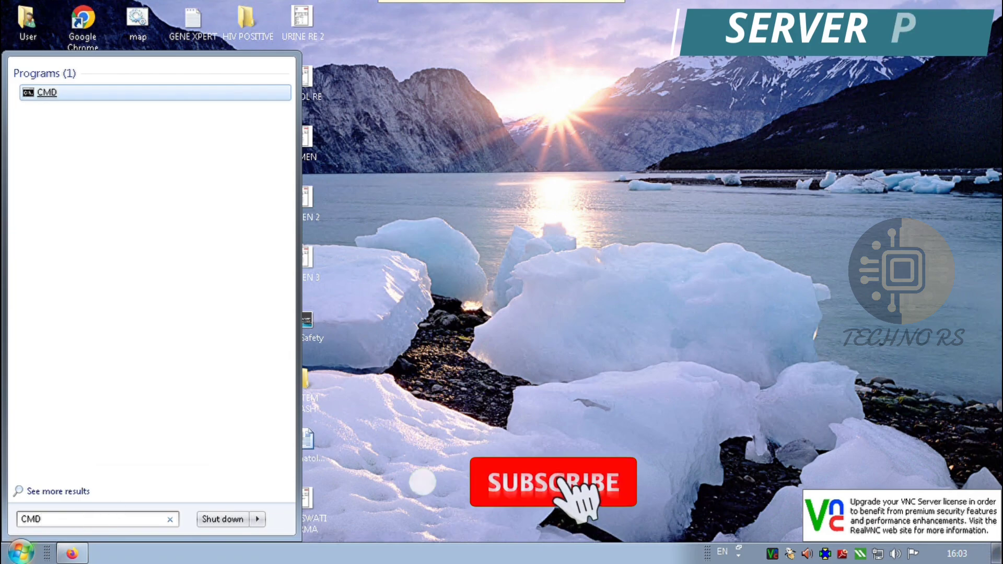
{"action": "left_click", "coordinate": [46, 93]}
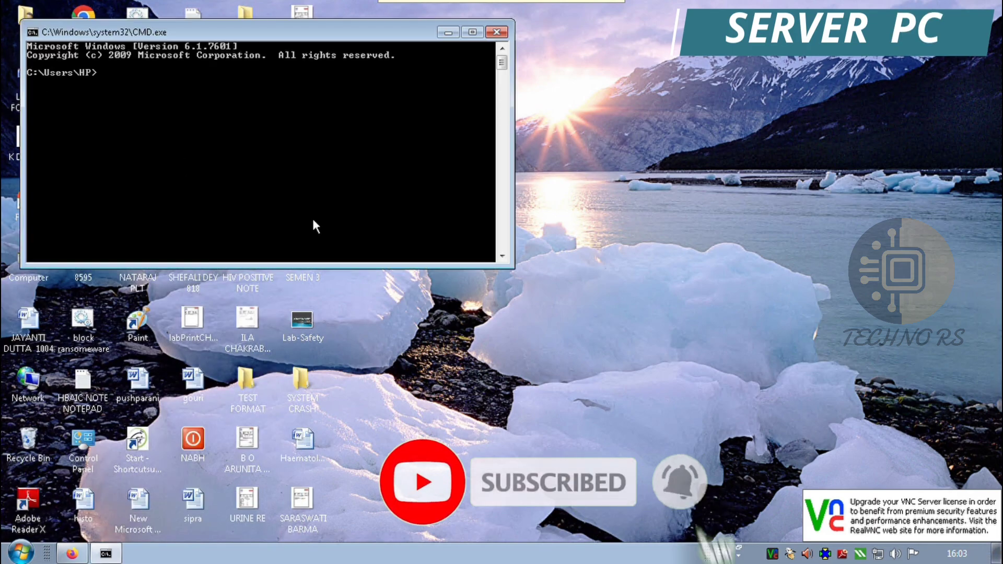
{"action": "left_click_drag", "start_coordinate": [230, 30], "coordinate": [442, 109]}
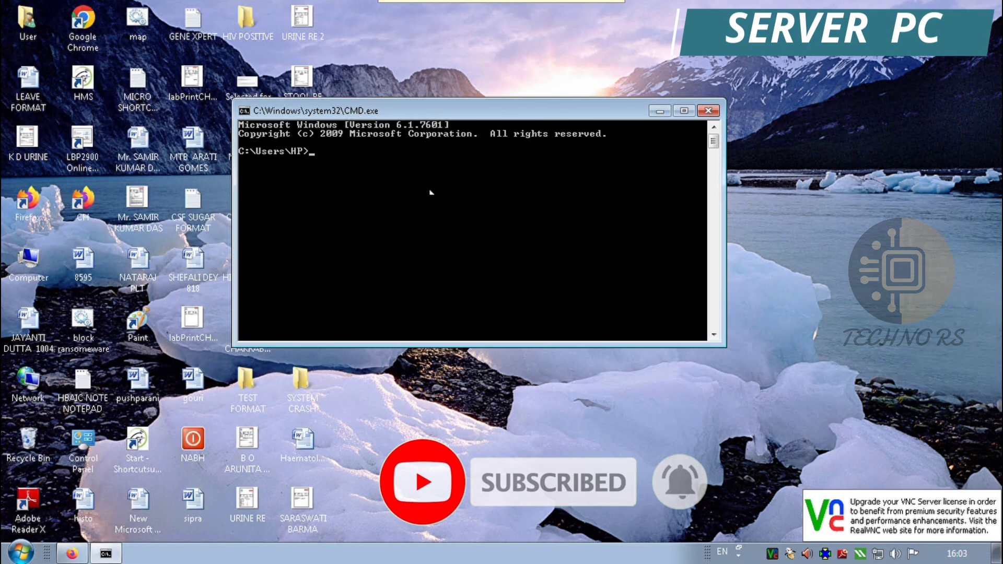
{"action": "type", "text": "IPCONFIG"}
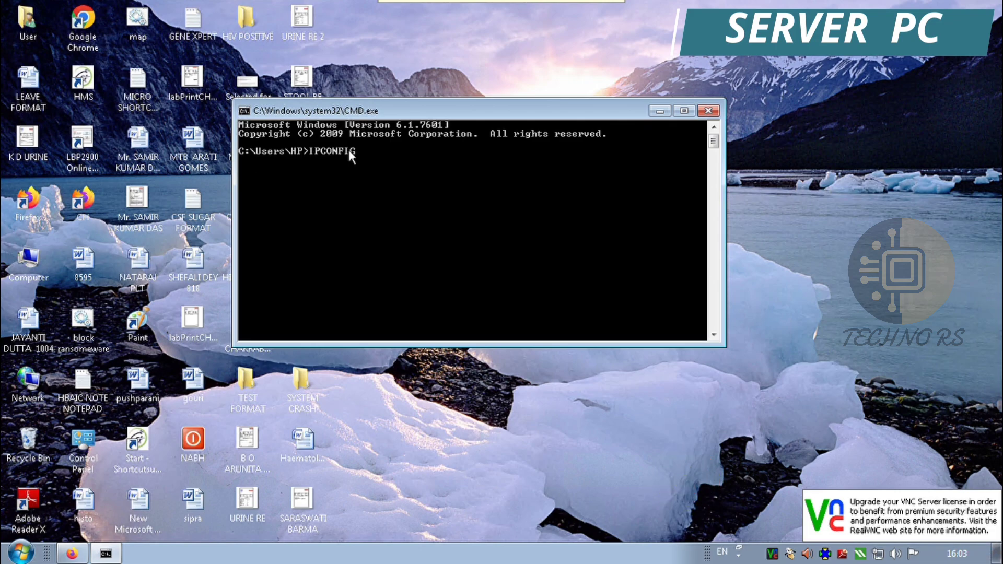
{"action": "key", "text": "Return"}
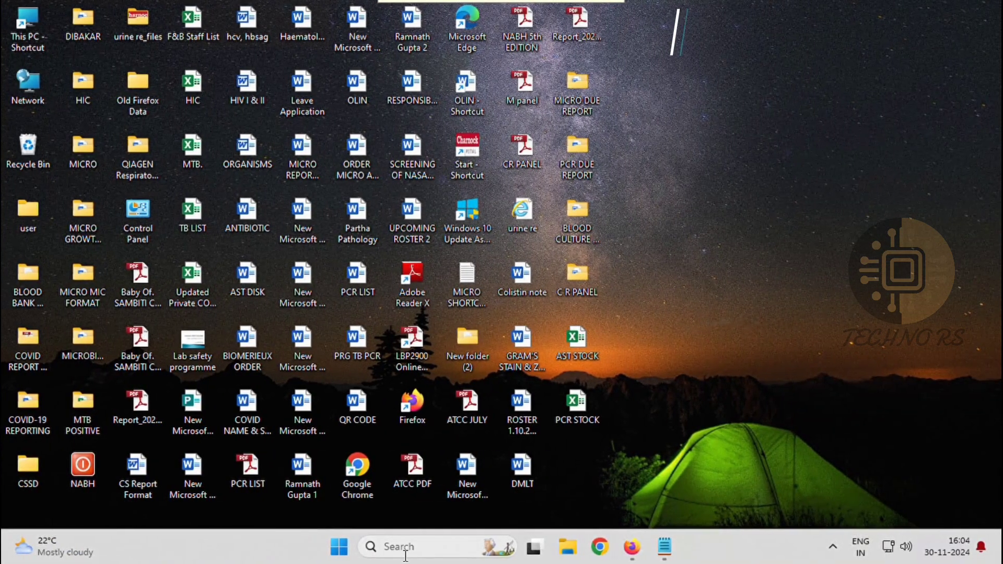
On the host PC, open Control Panel and browse to the server's network shares at \\191.191.5.2
{"action": "left_click", "coordinate": [410, 546]}
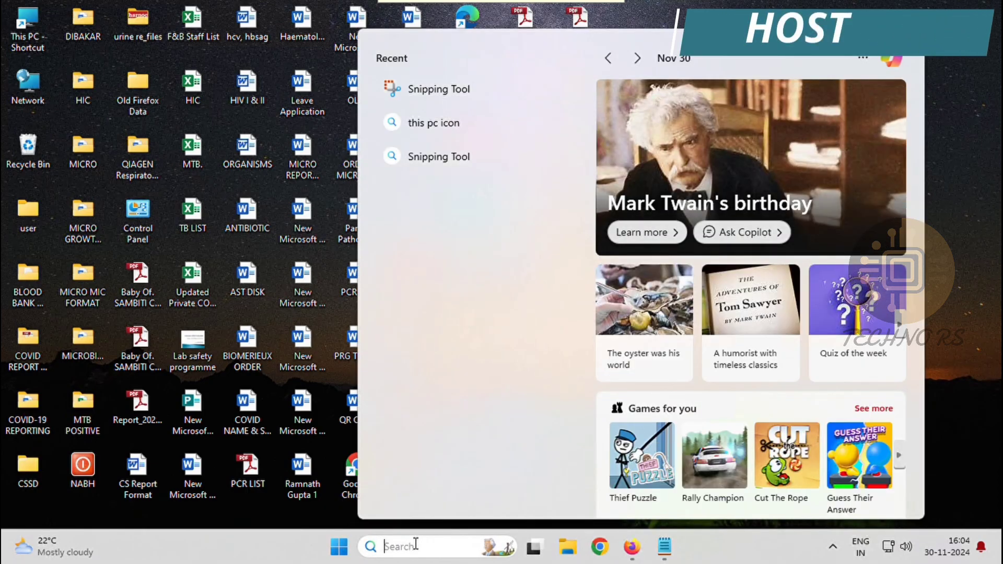
{"action": "type", "text": "CONTROL"}
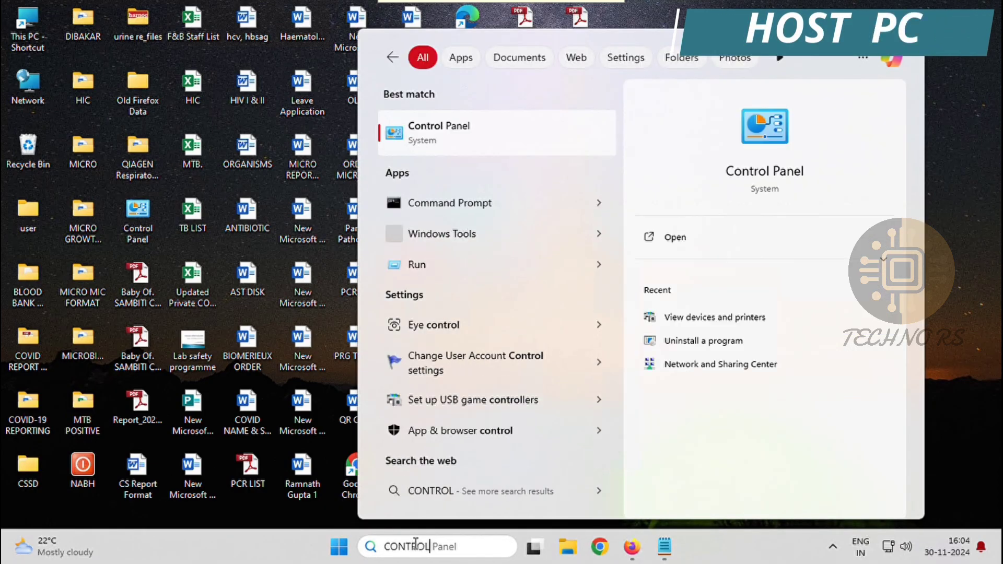
{"action": "key", "text": "Return"}
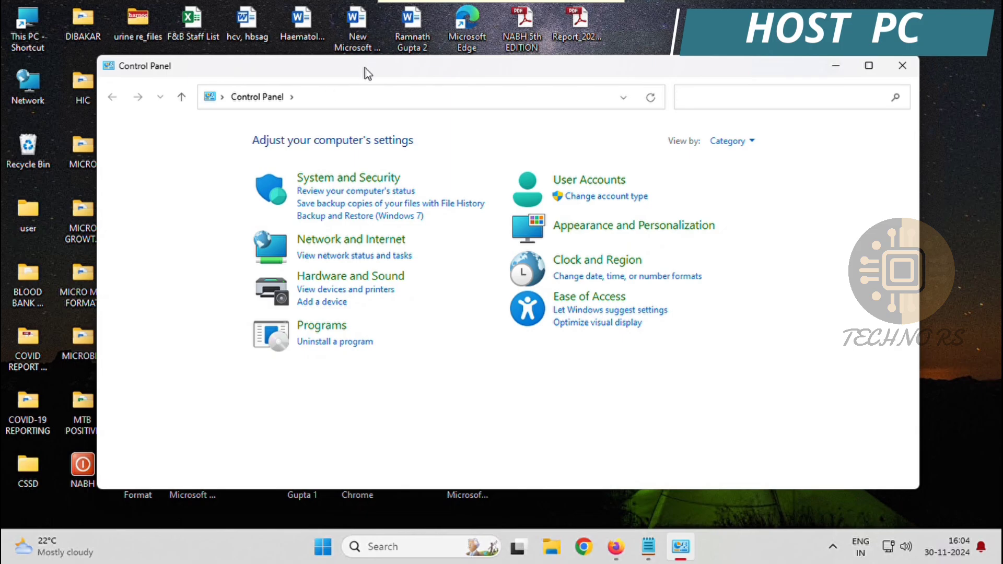
{"action": "left_click", "coordinate": [366, 100]}
{"action": "type", "text": "\\\\191."}
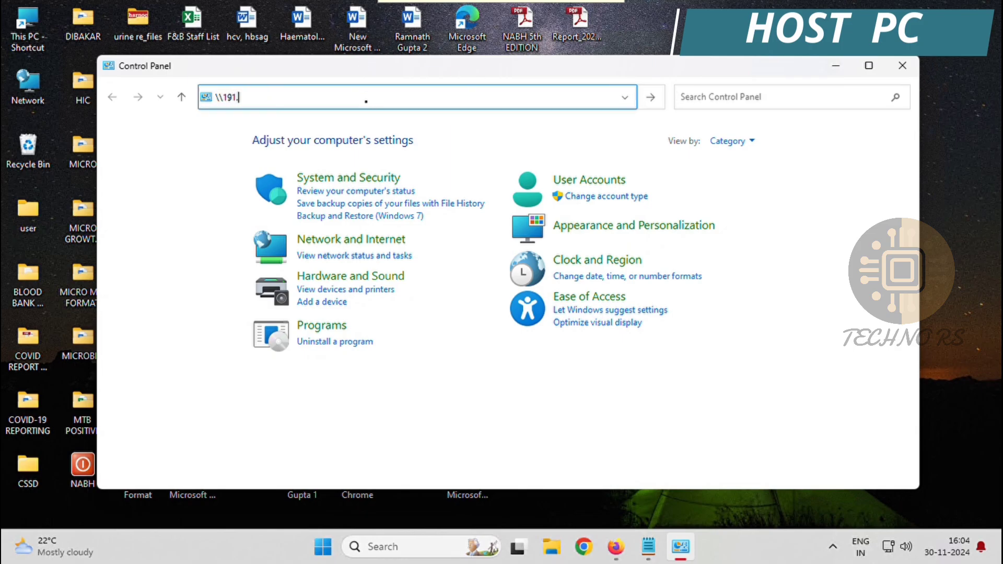
{"action": "type", "text": "191.5.2"}
{"action": "key", "text": "Return"}
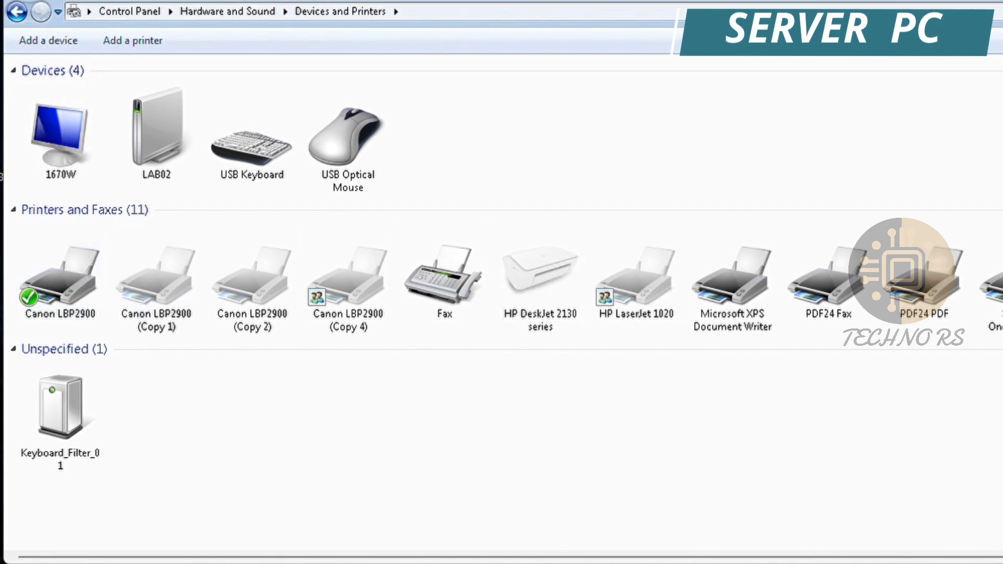
{"action": "left_click_drag", "start_coordinate": [758, 1], "coordinate": [741, 8]}
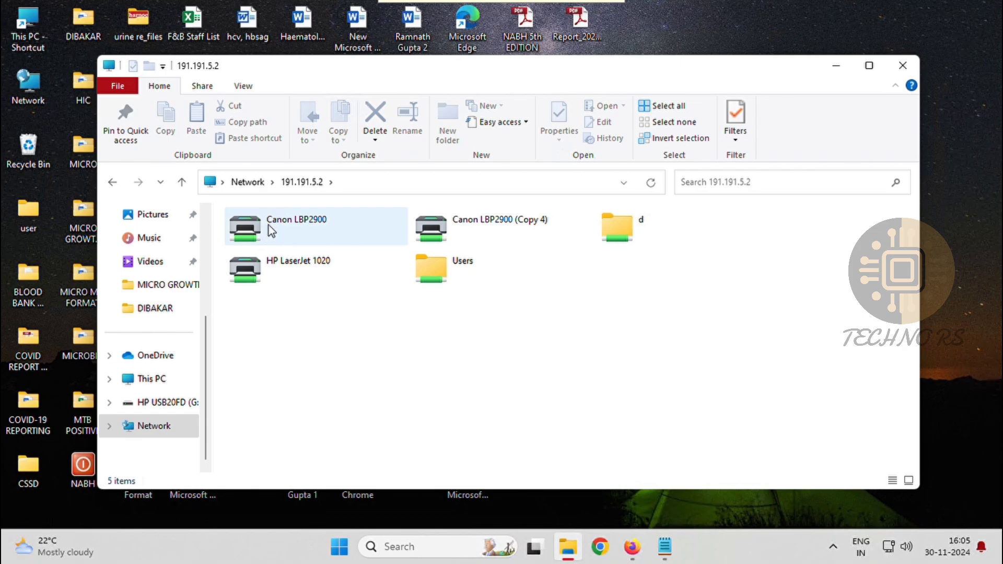
Try to connect to the shared Canon LBP2900 printer, dismiss the error dialogs and close the network shares window
{"action": "right_click", "coordinate": [271, 231]}
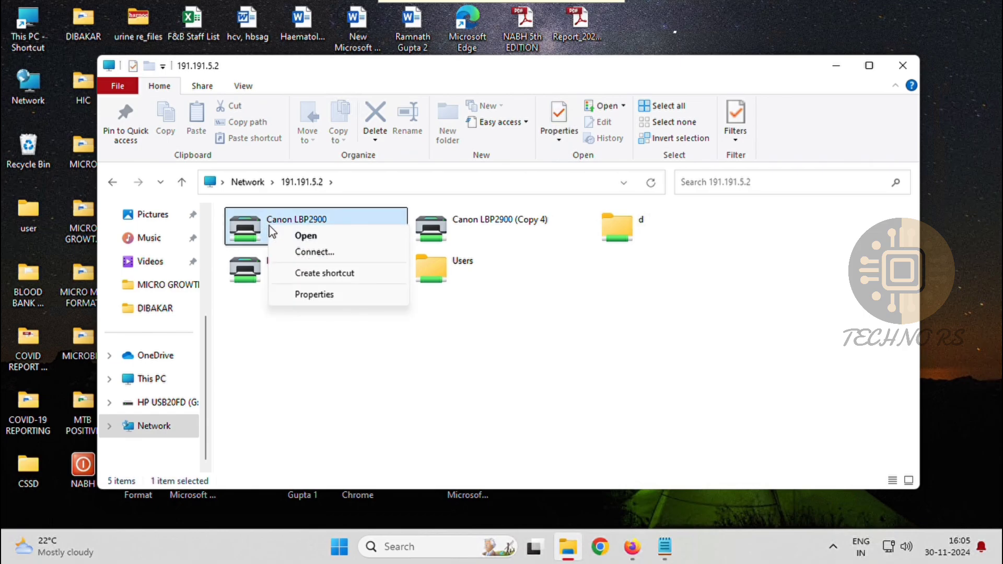
{"action": "left_click", "coordinate": [316, 253]}
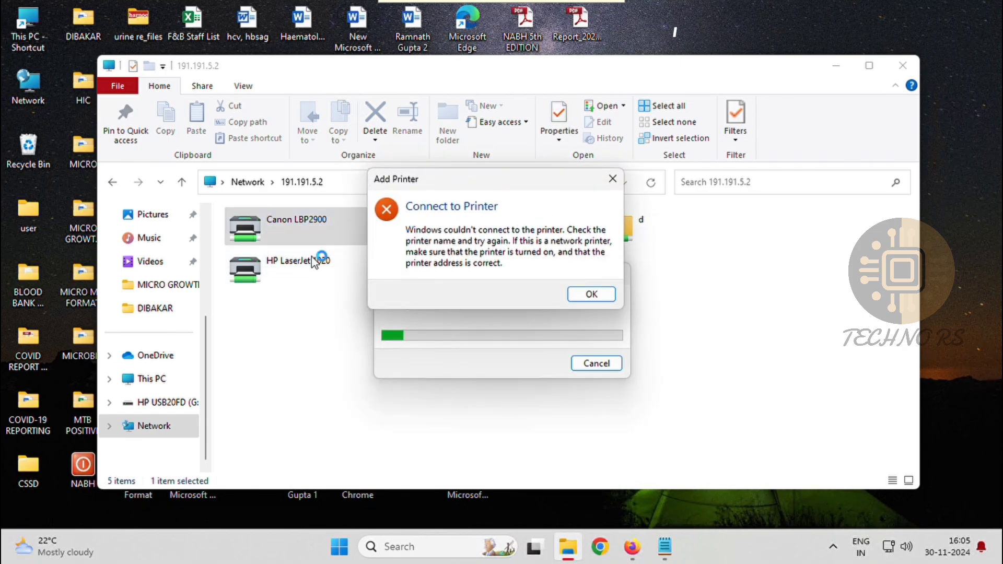
{"action": "left_click", "coordinate": [592, 295]}
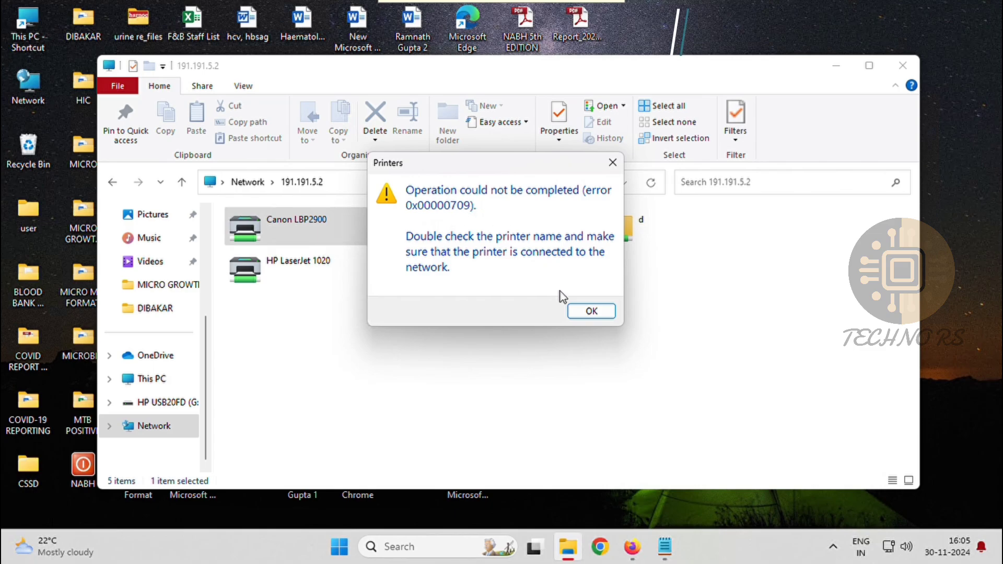
{"action": "left_click", "coordinate": [580, 311]}
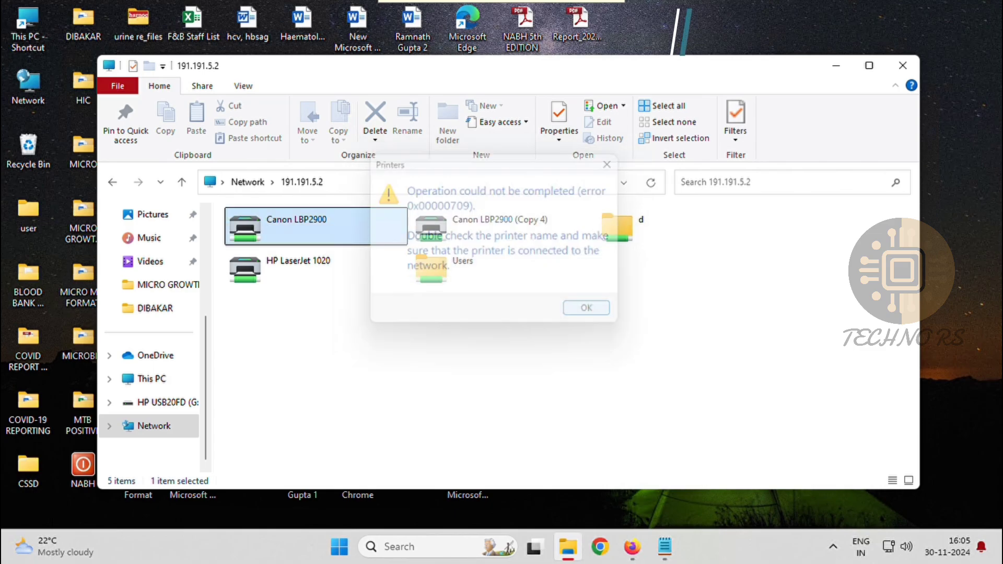
{"action": "left_click", "coordinate": [291, 356]}
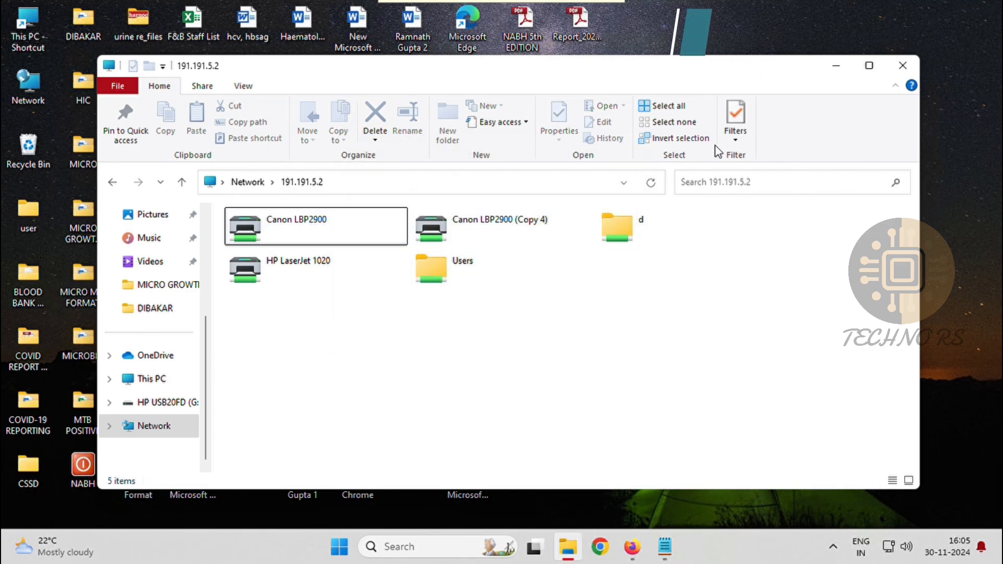
{"action": "left_click_drag", "start_coordinate": [718, 65], "coordinate": [668, 146]}
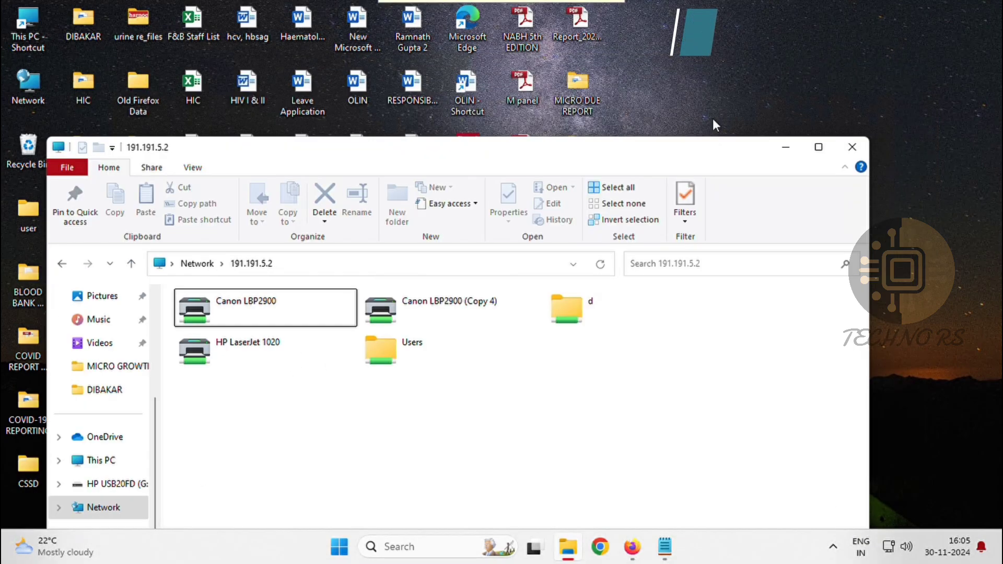
{"action": "left_click", "coordinate": [847, 146]}
Search for GPEDIT, open the Local Group Policy Editor and widen its policy tree until the folder names fit
{"action": "left_click", "coordinate": [412, 547]}
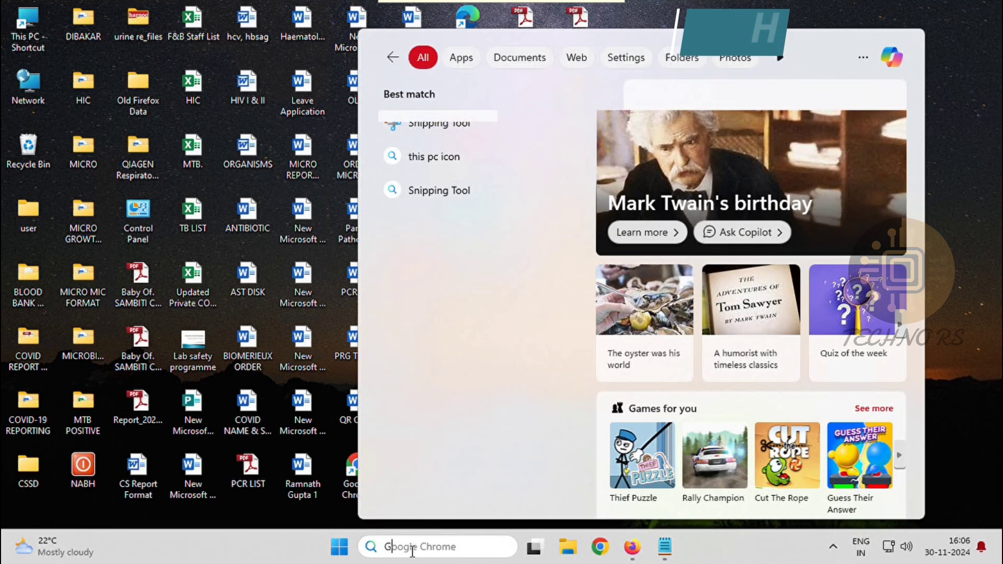
{"action": "type", "text": "GPED"}
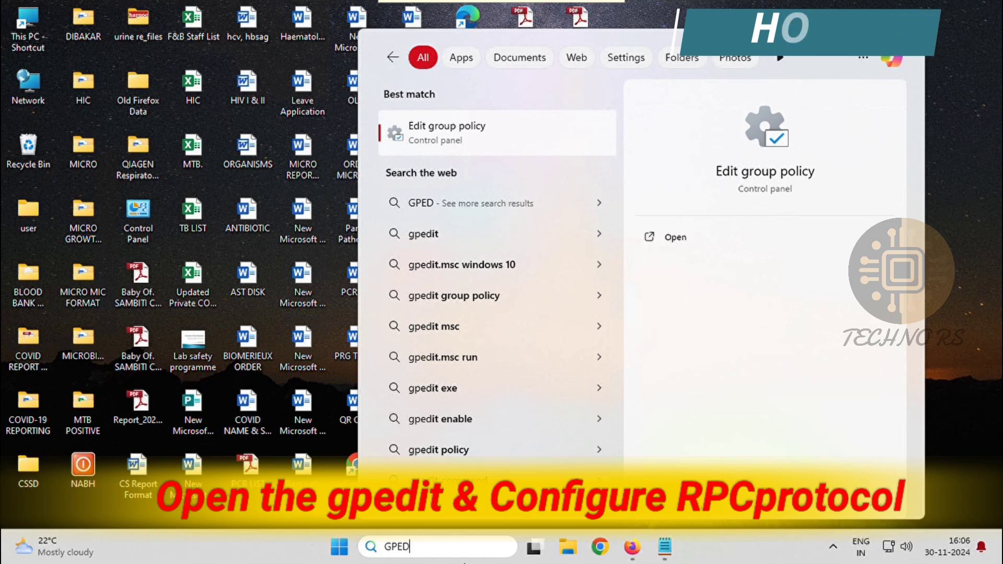
{"action": "type", "text": "IT"}
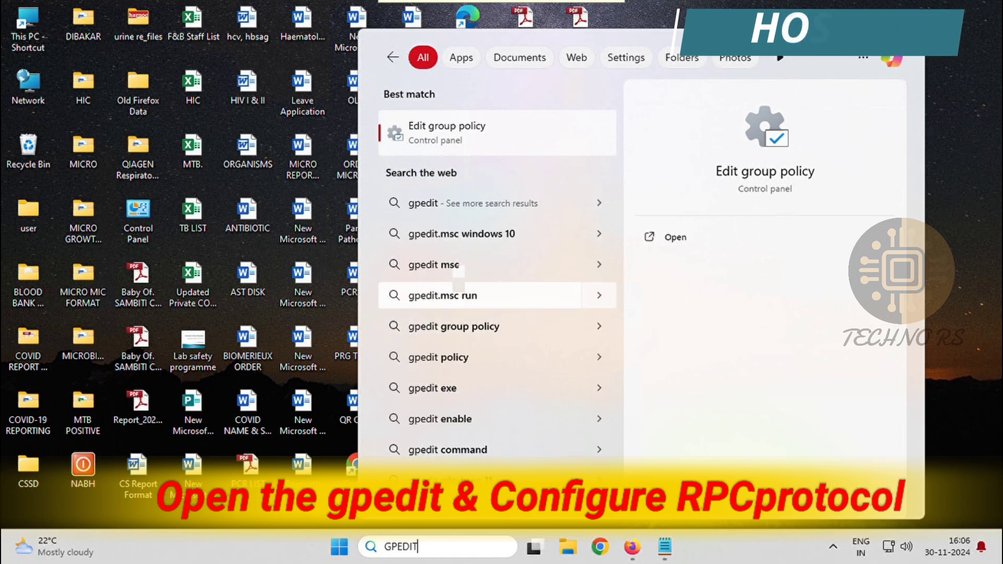
{"action": "left_click", "coordinate": [440, 135]}
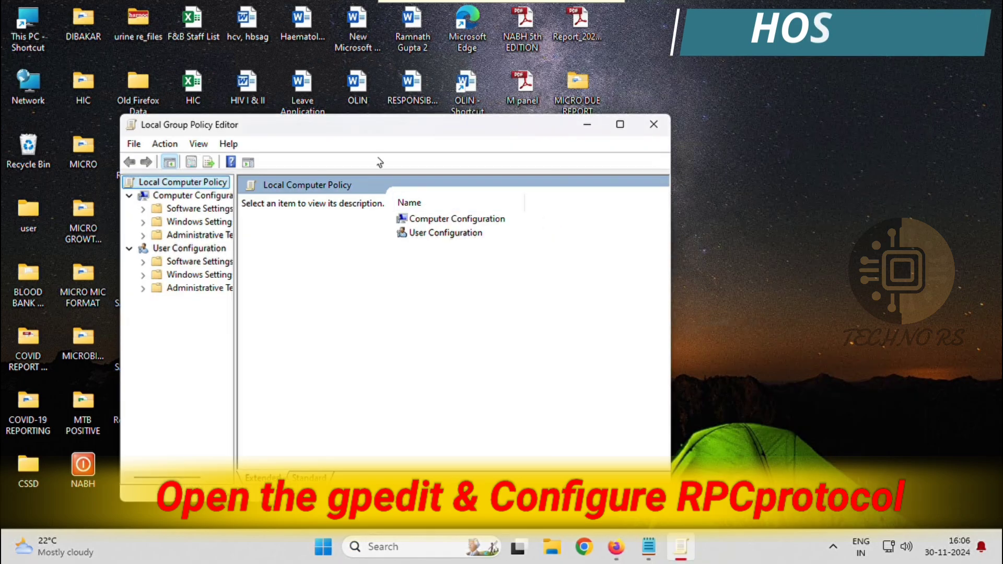
{"action": "left_click_drag", "start_coordinate": [359, 123], "coordinate": [417, 108]}
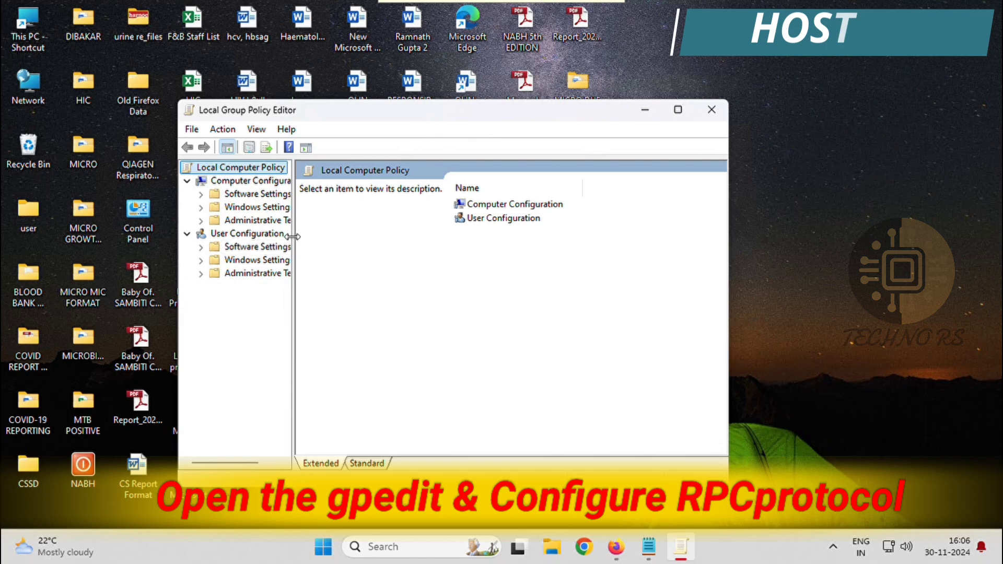
{"action": "left_click_drag", "start_coordinate": [293, 238], "coordinate": [334, 237]}
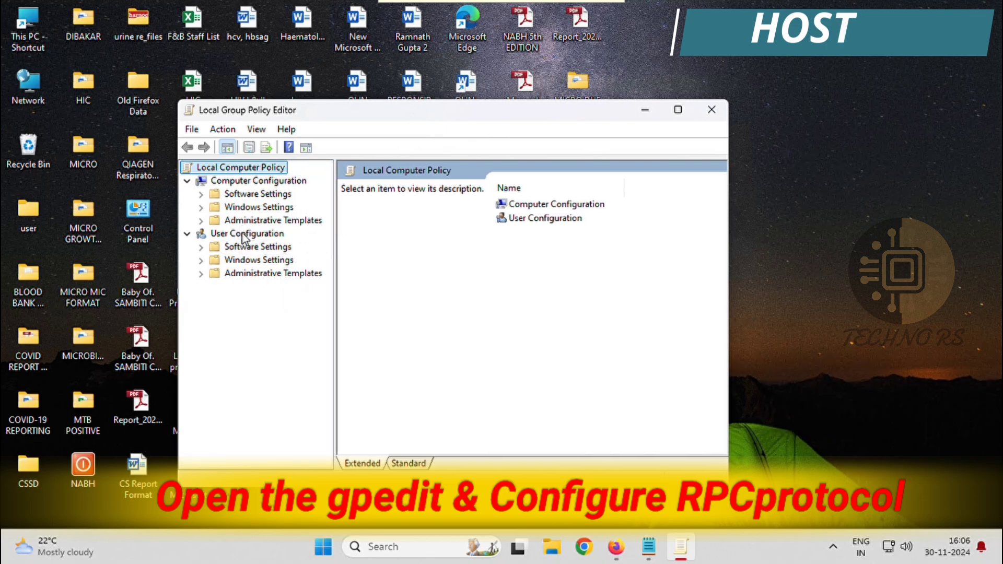
Open the Printers policies under Computer Configuration > Administrative Templates and maximize the editor window
{"action": "left_click", "coordinate": [246, 207]}
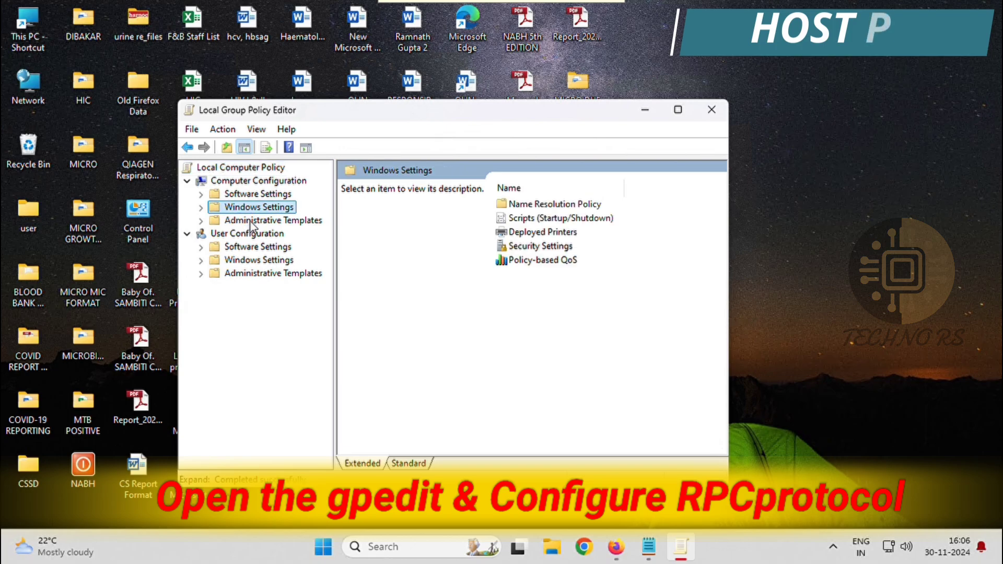
{"action": "left_click", "coordinate": [251, 221]}
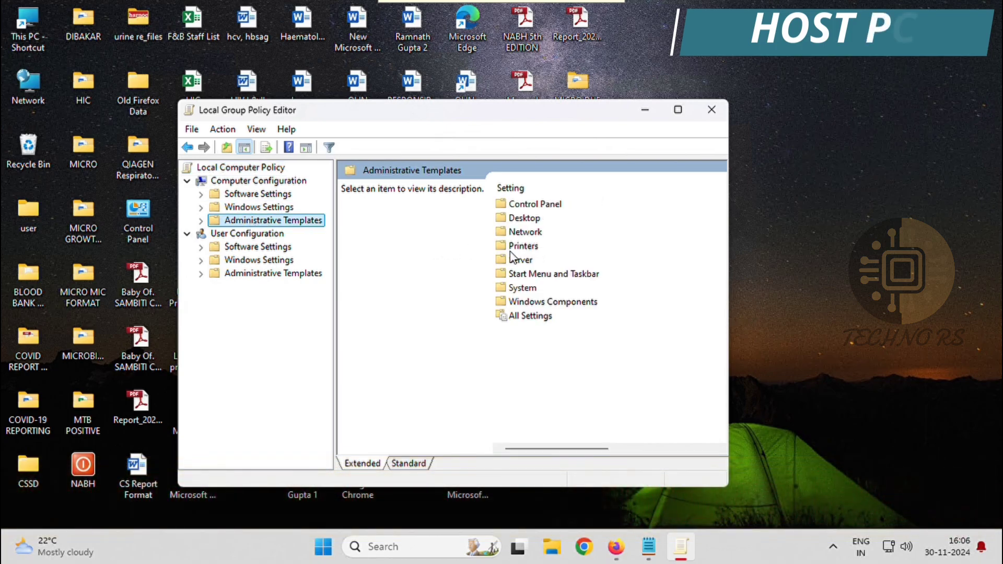
{"action": "double_click", "coordinate": [524, 246]}
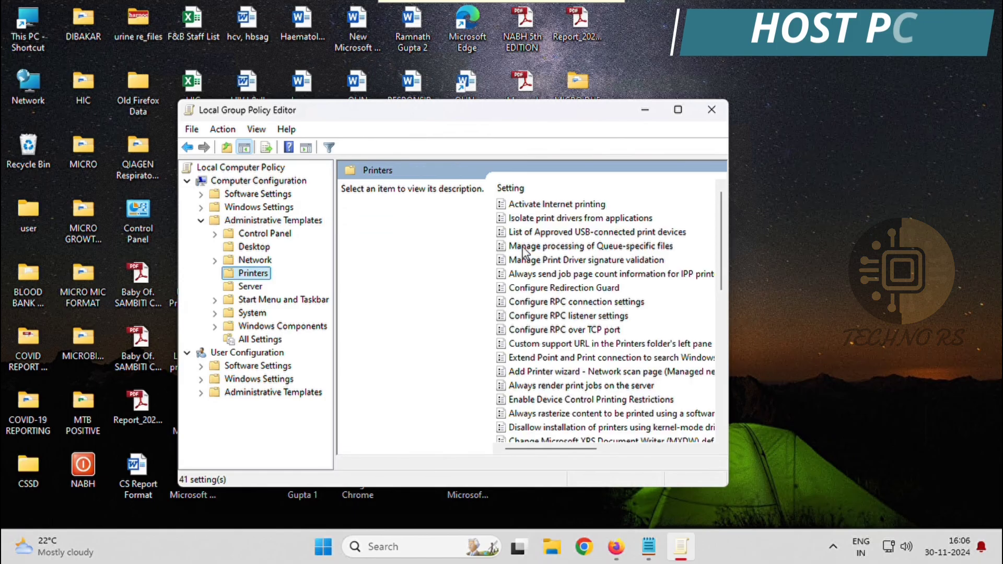
{"action": "left_click", "coordinate": [678, 109]}
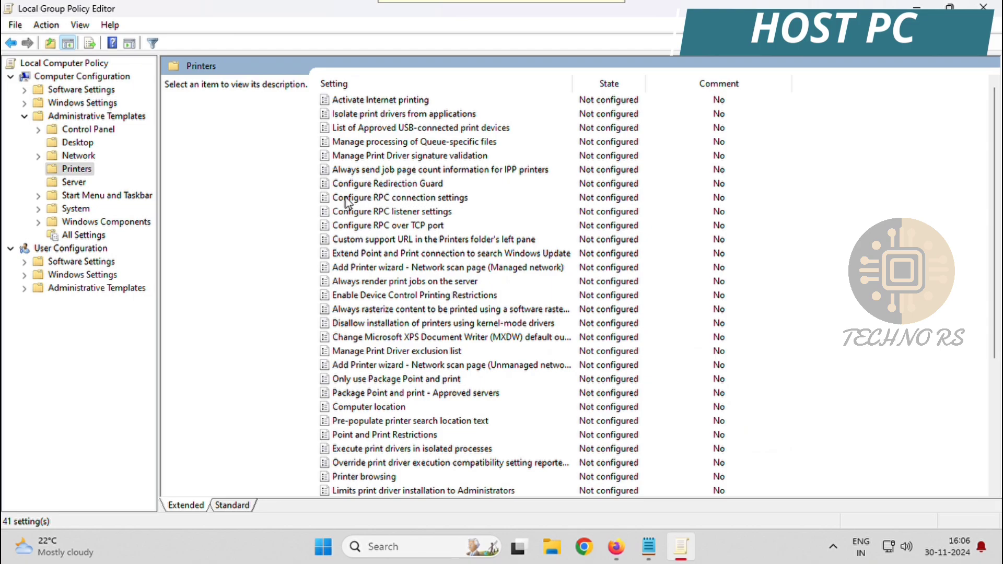
Enable the Configure RPC connection settings policy with RPC over named pipes as outgoing protocol and Default authentication, and apply it
{"action": "left_click", "coordinate": [397, 199]}
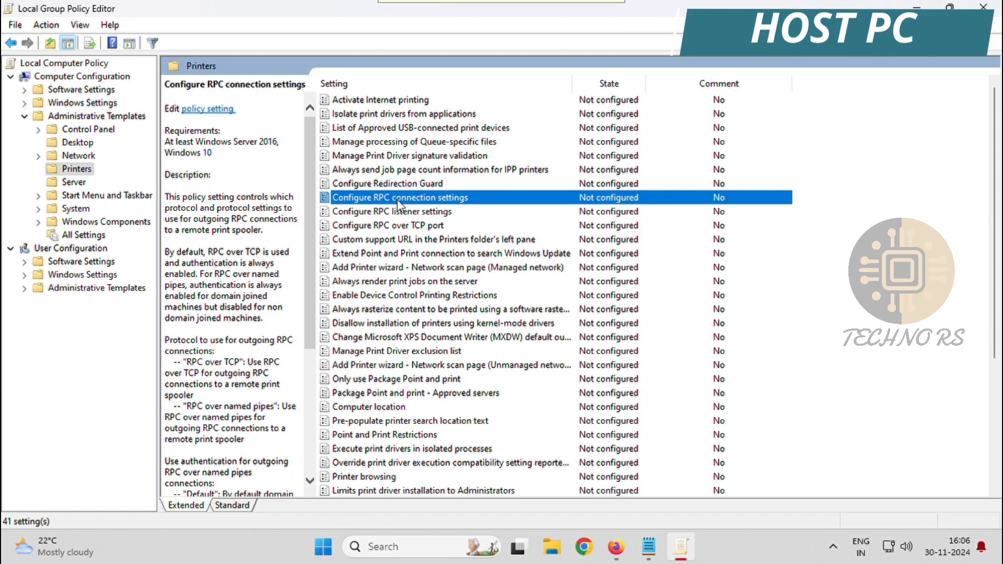
{"action": "double_click", "coordinate": [398, 199]}
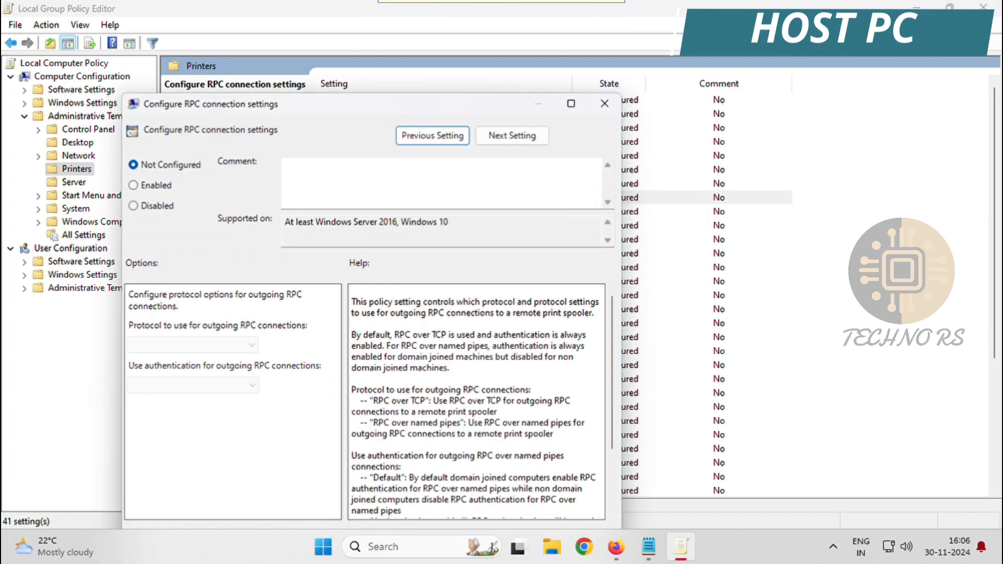
{"action": "left_click", "coordinate": [151, 187]}
{"action": "left_click", "coordinate": [224, 344]}
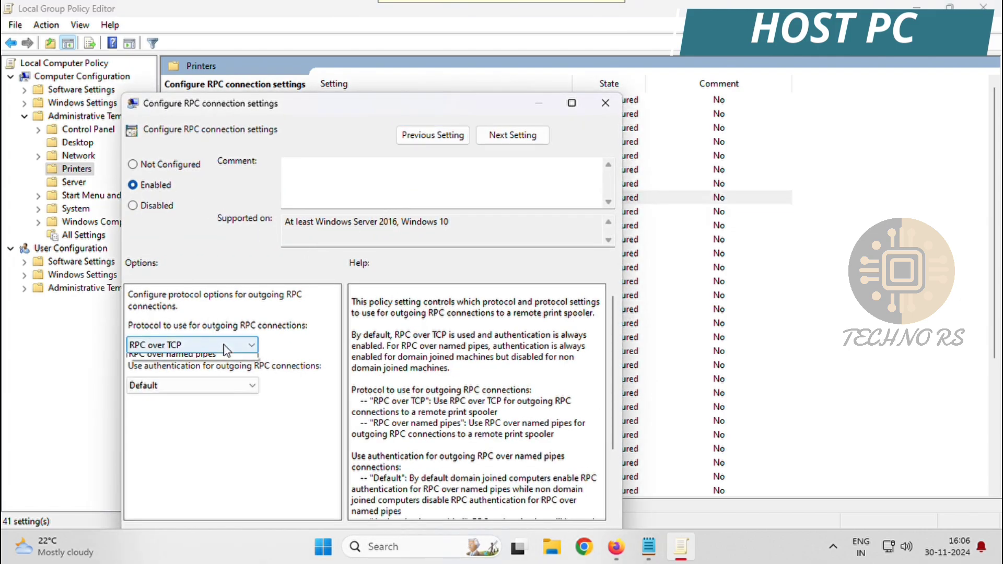
{"action": "left_click", "coordinate": [223, 371]}
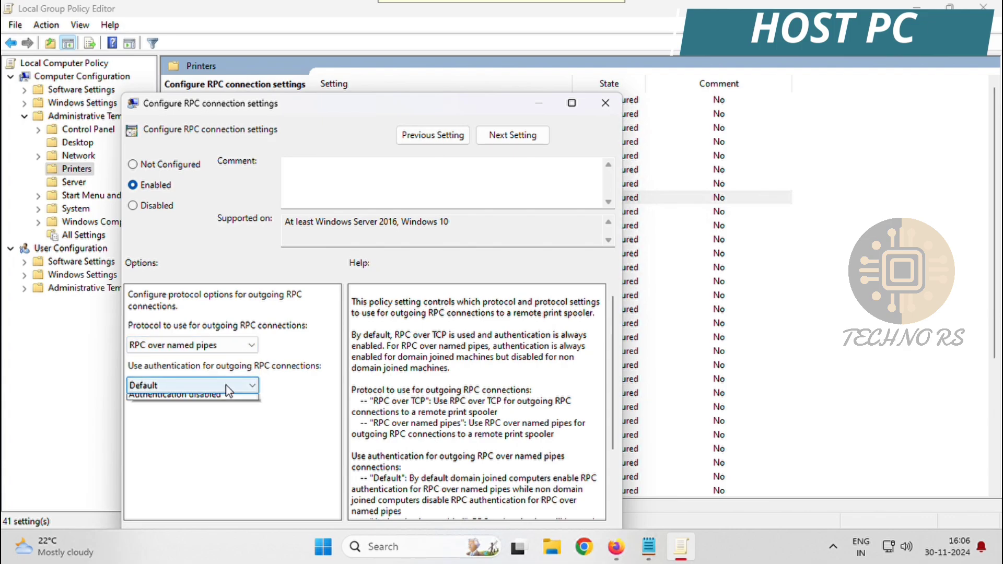
{"action": "left_click", "coordinate": [226, 385]}
{"action": "left_click", "coordinate": [226, 385]}
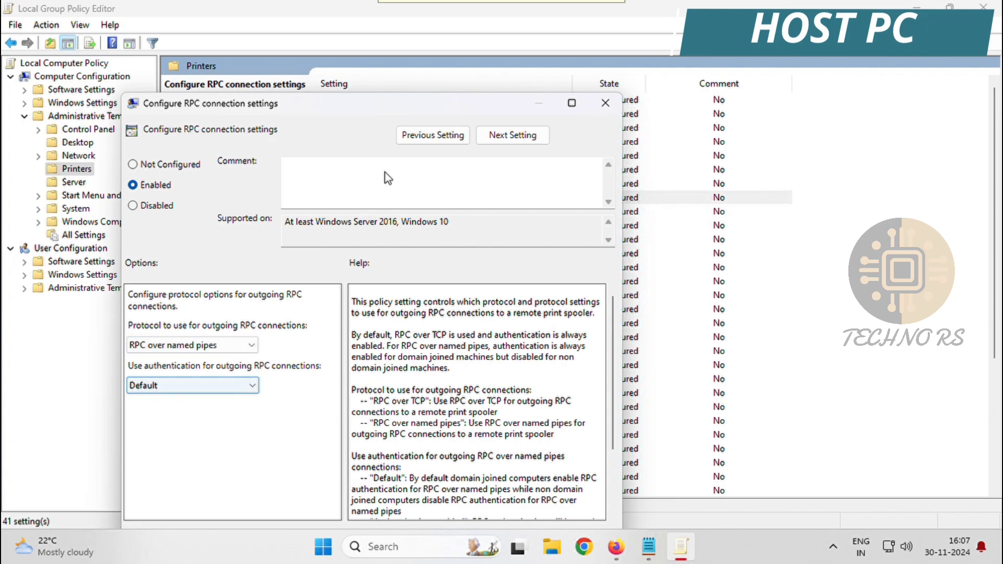
{"action": "left_click_drag", "start_coordinate": [369, 100], "coordinate": [371, 70]}
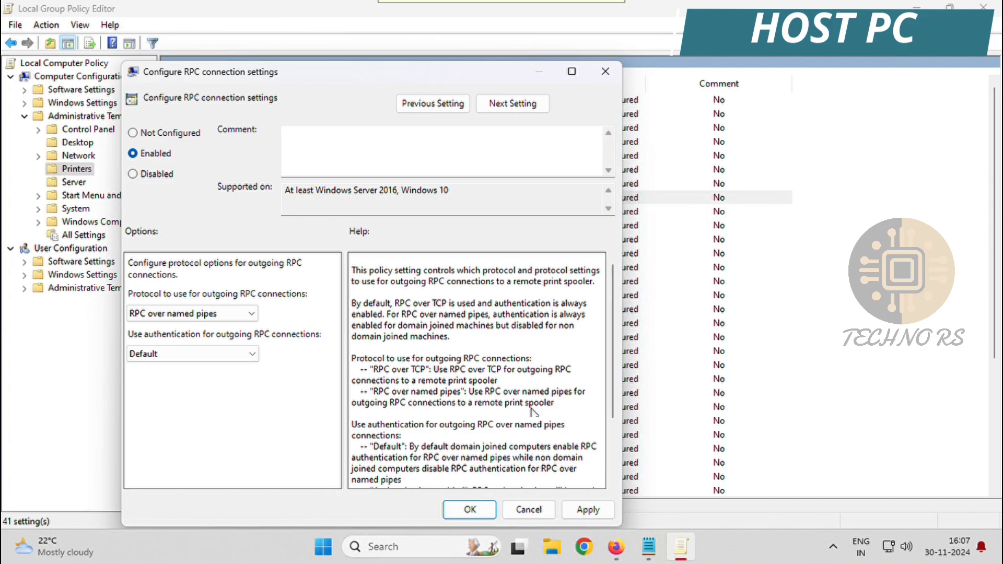
{"action": "left_click", "coordinate": [469, 511]}
{"action": "left_click", "coordinate": [469, 511]}
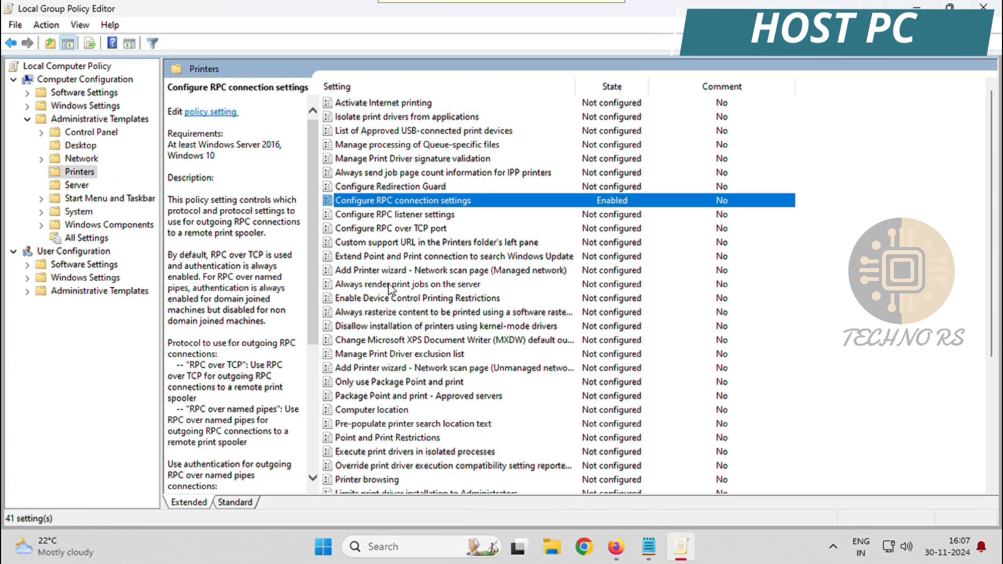
Enable the Configure RPC listener settings policy, allowing RPC over named pipes and TCP for incoming connections
{"action": "left_click", "coordinate": [410, 215]}
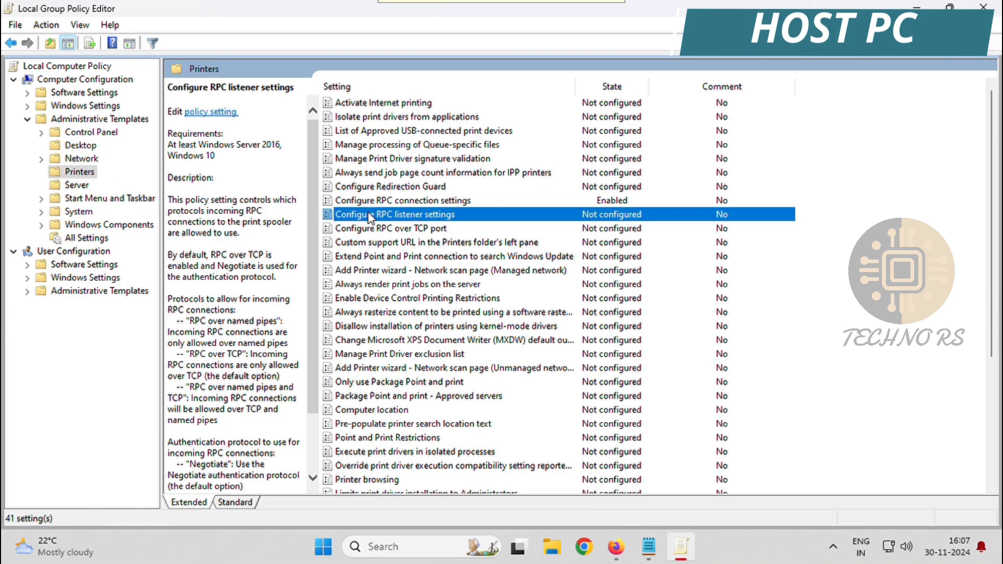
{"action": "double_click", "coordinate": [388, 215]}
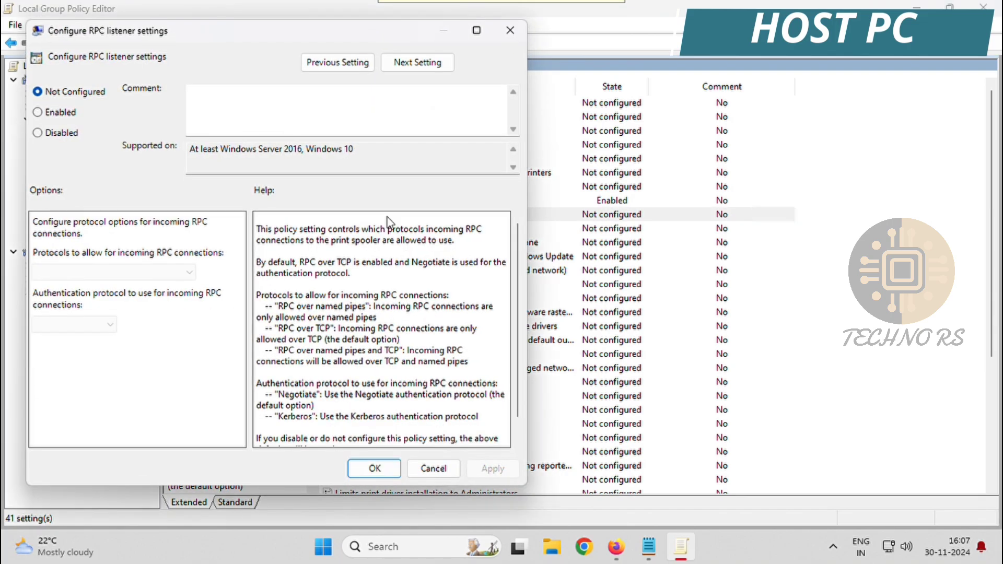
{"action": "left_click", "coordinate": [52, 115]}
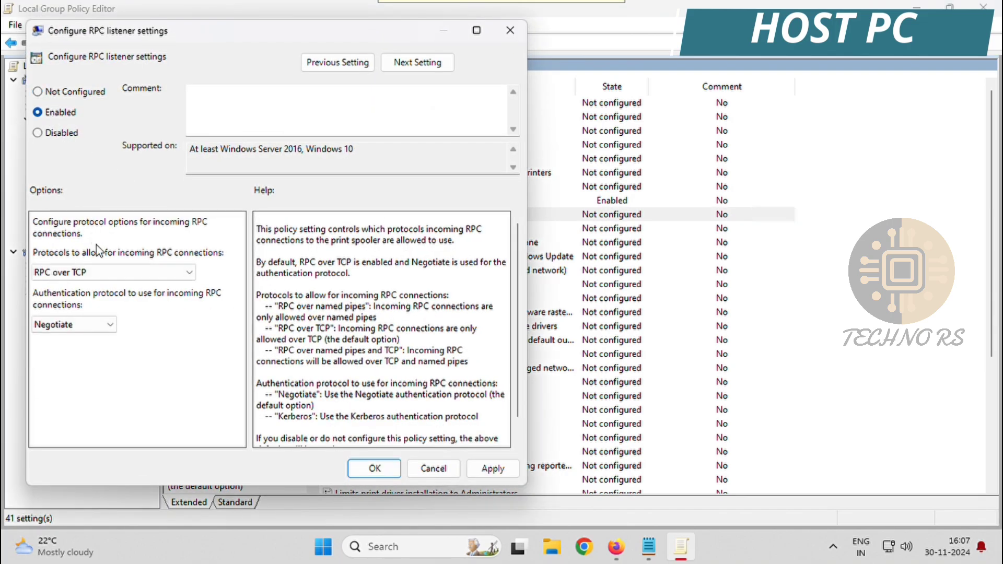
{"action": "left_click", "coordinate": [106, 275]}
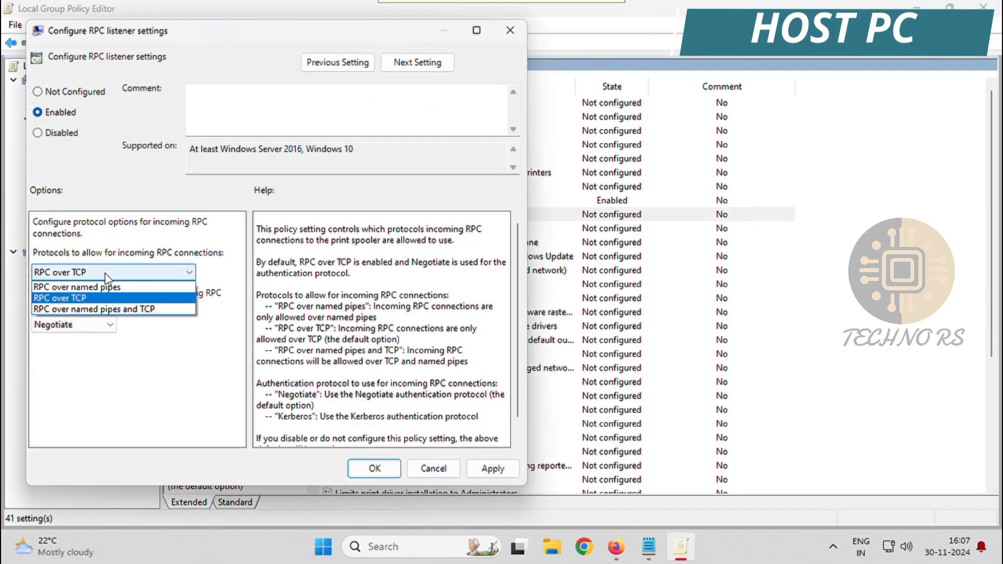
{"action": "left_click", "coordinate": [107, 312]}
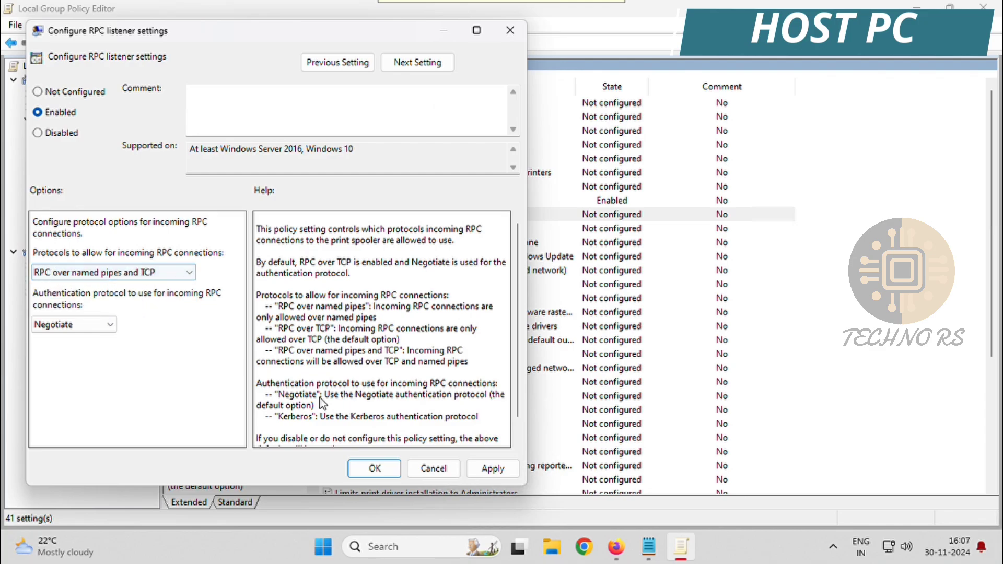
{"action": "left_click", "coordinate": [386, 475]}
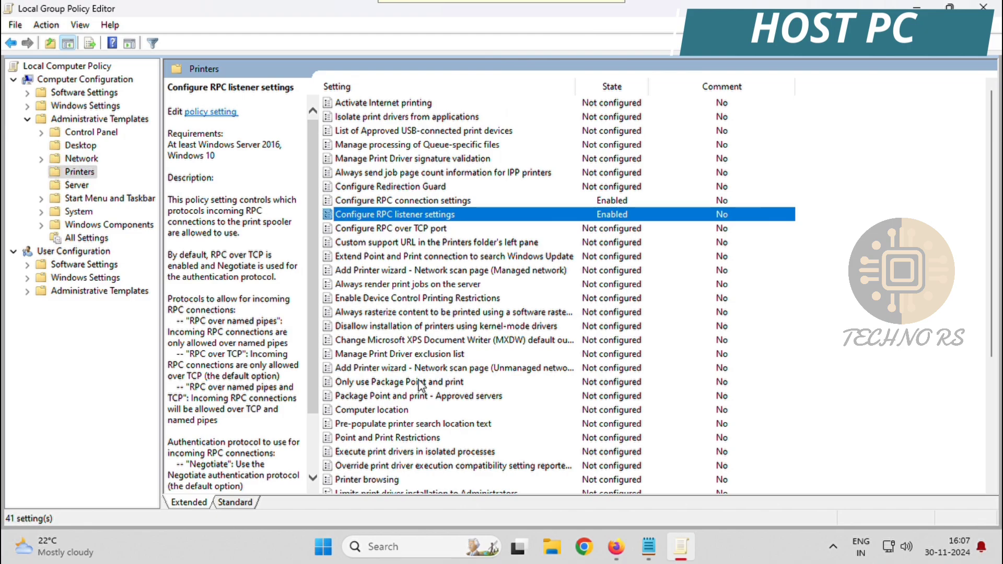
Enable the Printer browsing policy in the Printers policies and confirm it
{"action": "key", "text": "Down"}
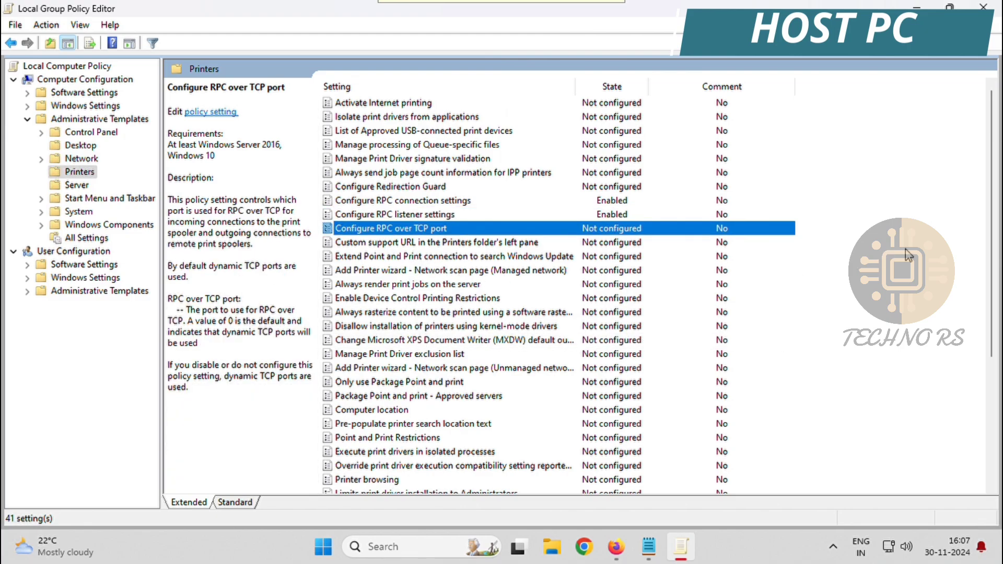
{"action": "left_click_drag", "start_coordinate": [994, 236], "coordinate": [994, 258]}
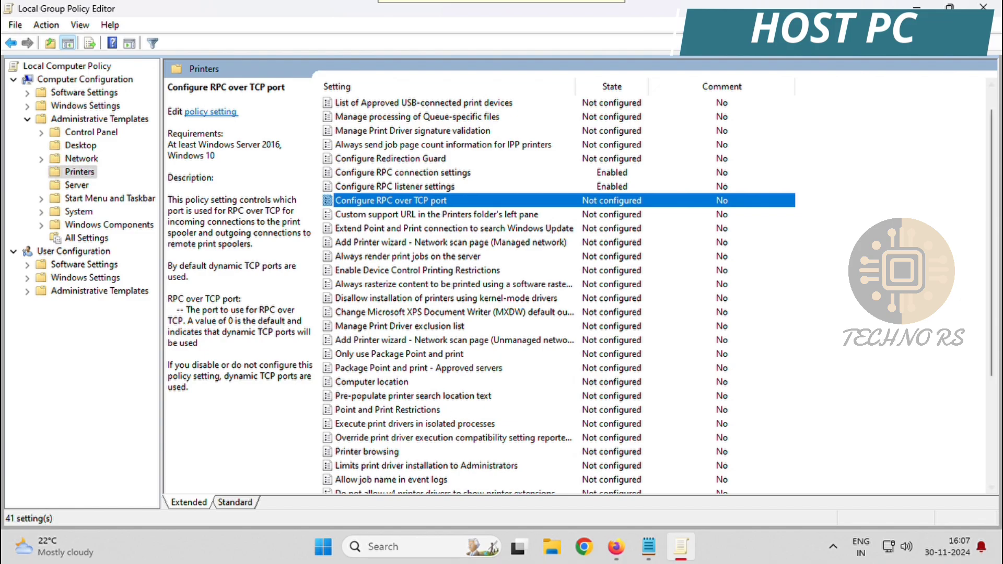
{"action": "double_click", "coordinate": [364, 453]}
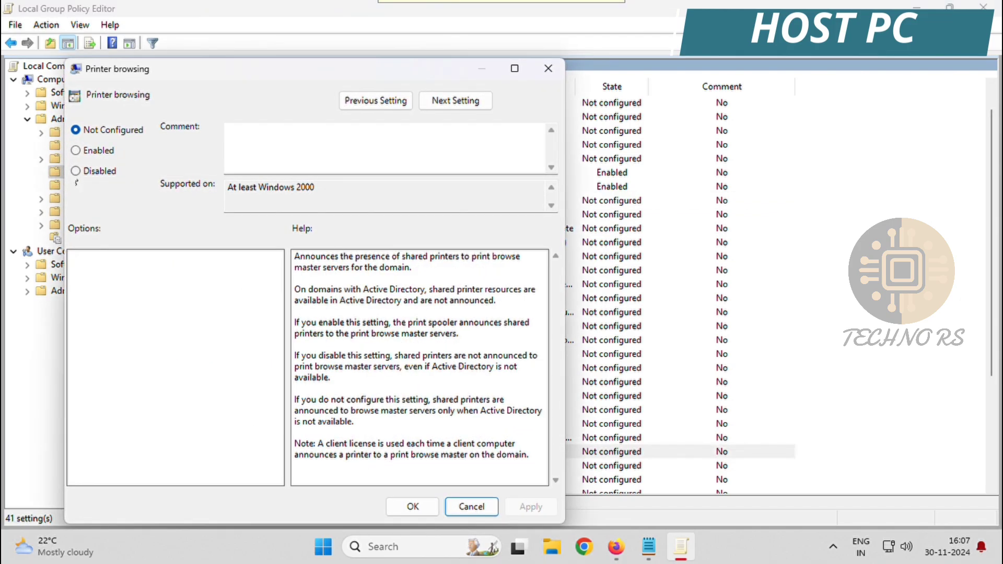
{"action": "left_click", "coordinate": [86, 152]}
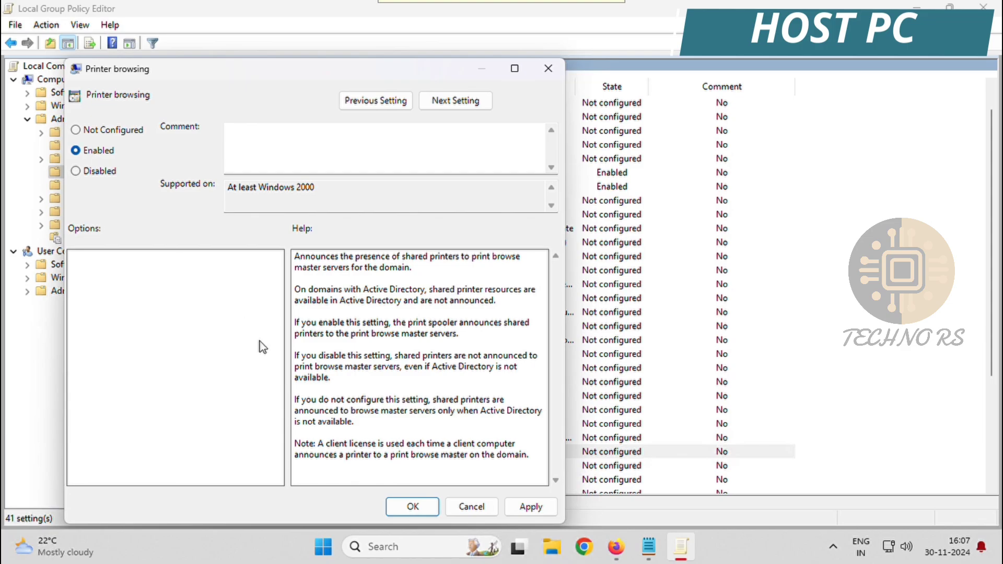
{"action": "left_click", "coordinate": [413, 511]}
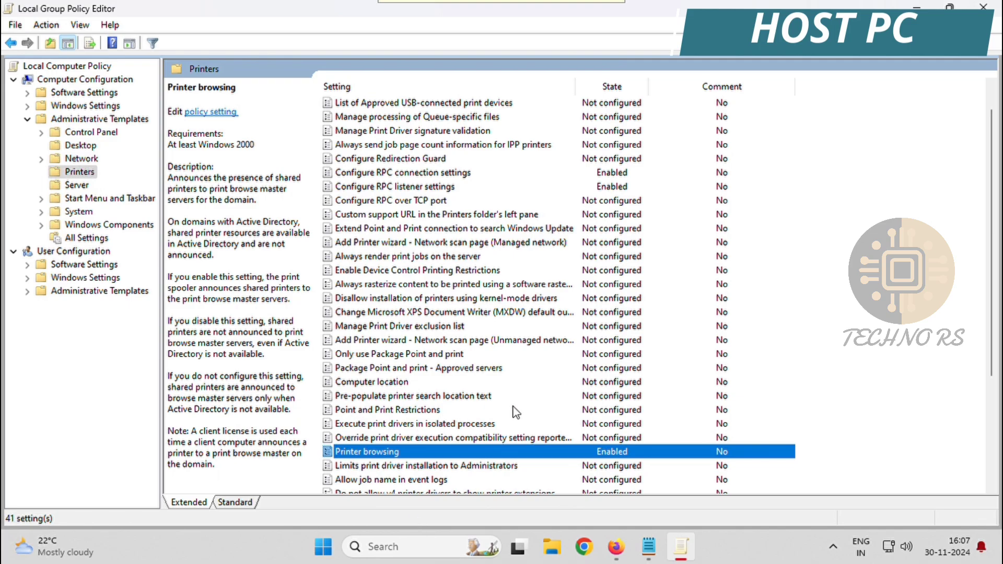
{"action": "scroll", "coordinate": [998, 282], "scroll_direction": "up", "scroll_amount": 1}
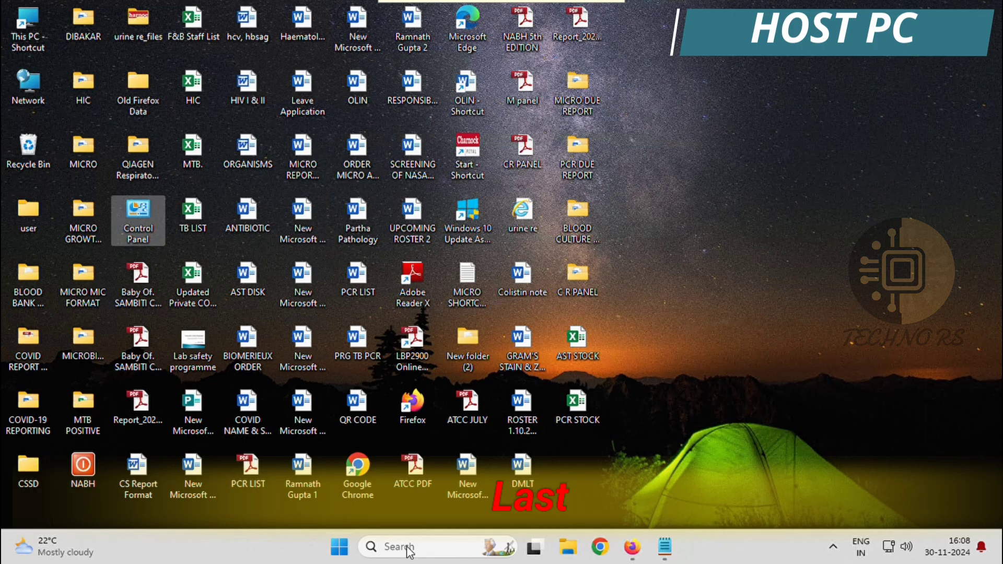
Search Windows for SERVICE and open the Services console
{"action": "left_click", "coordinate": [406, 546]}
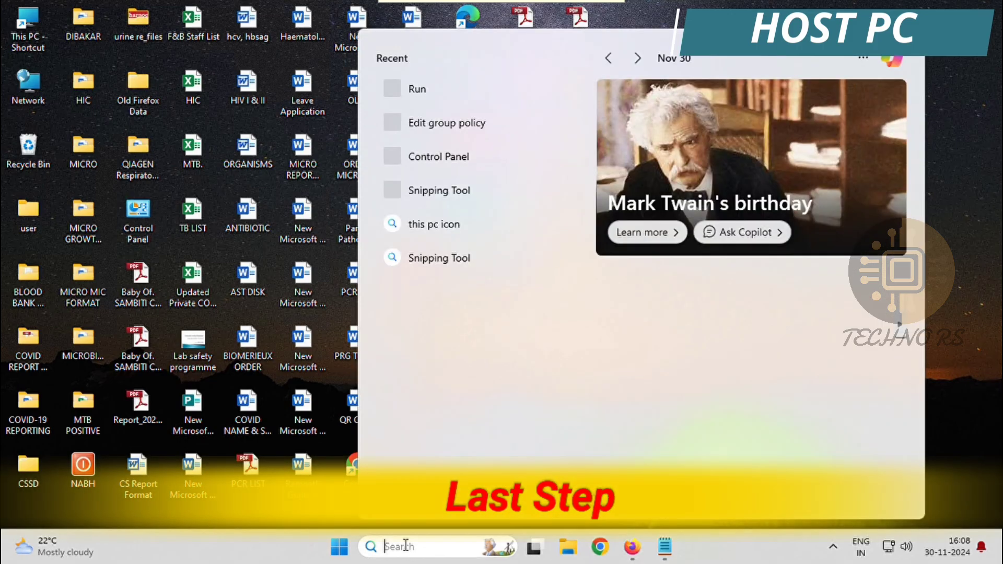
{"action": "type", "text": "SERV"}
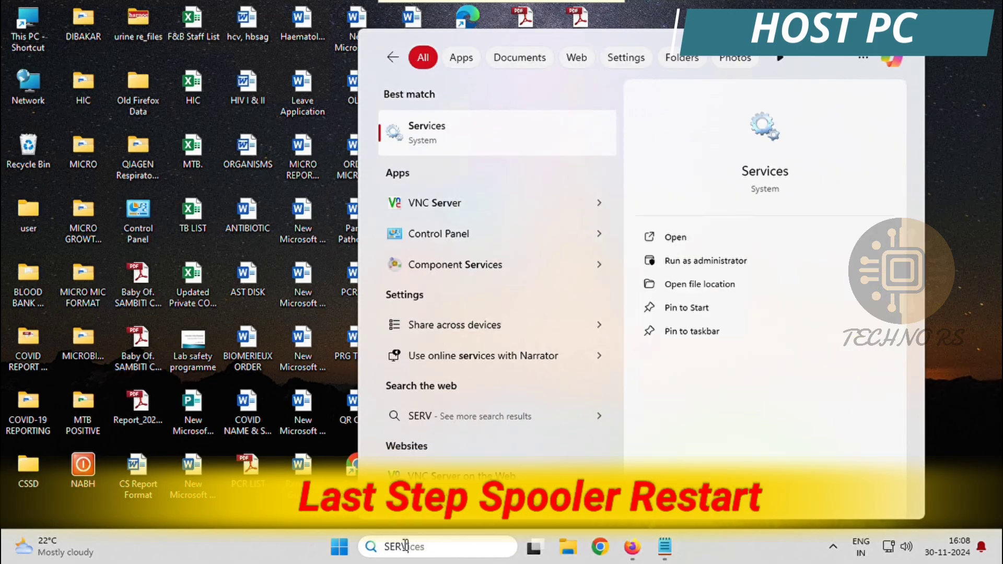
{"action": "type", "text": "ICE"}
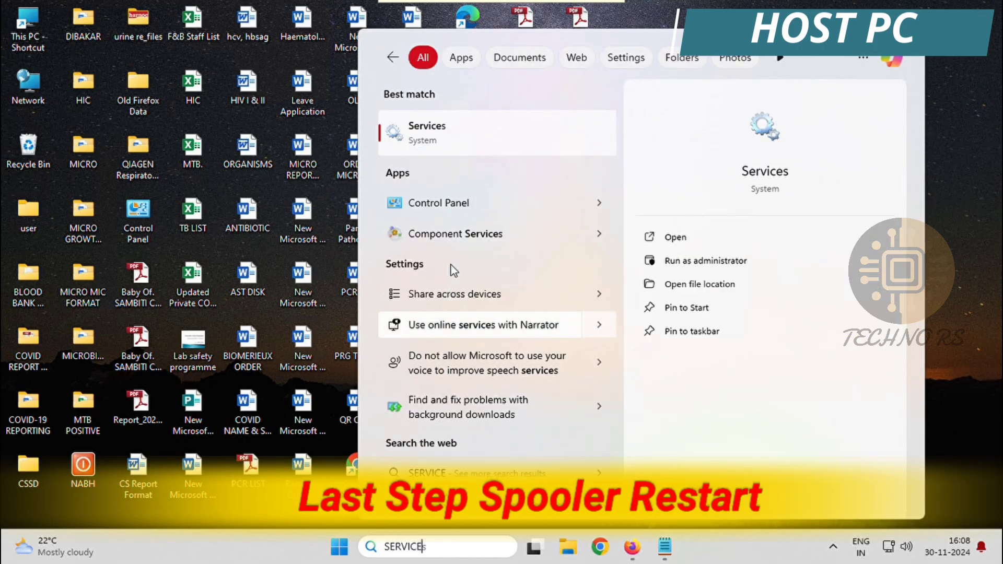
{"action": "left_click", "coordinate": [469, 135]}
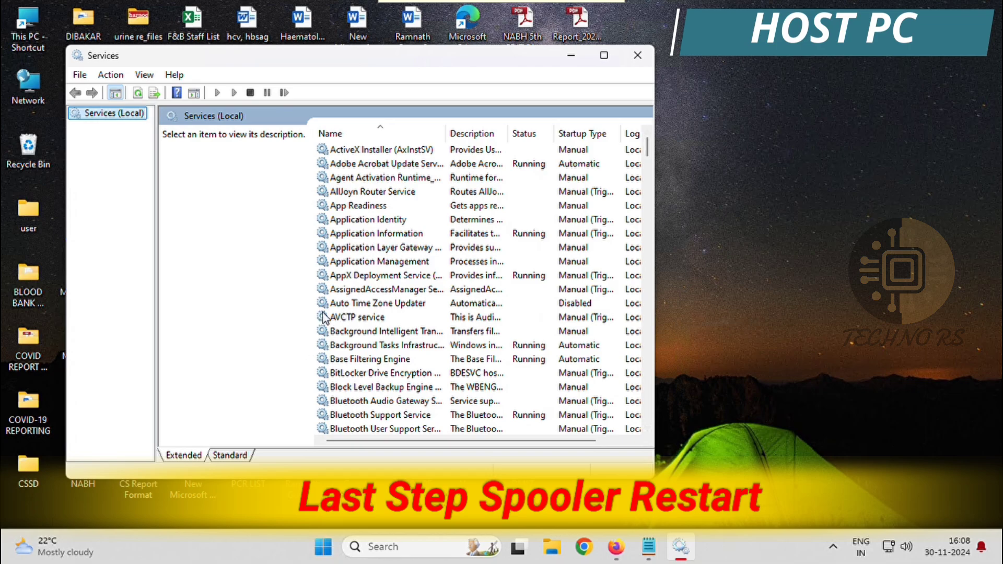
Restart the Print Spooler service and close the Services window
{"action": "left_click", "coordinate": [346, 320]}
{"action": "key", "text": "p"}
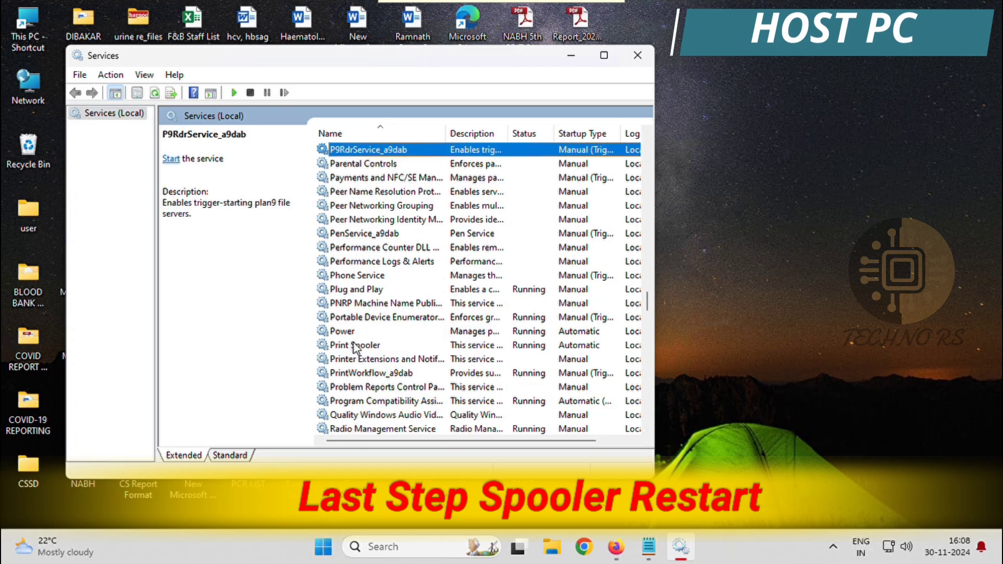
{"action": "left_click", "coordinate": [355, 347]}
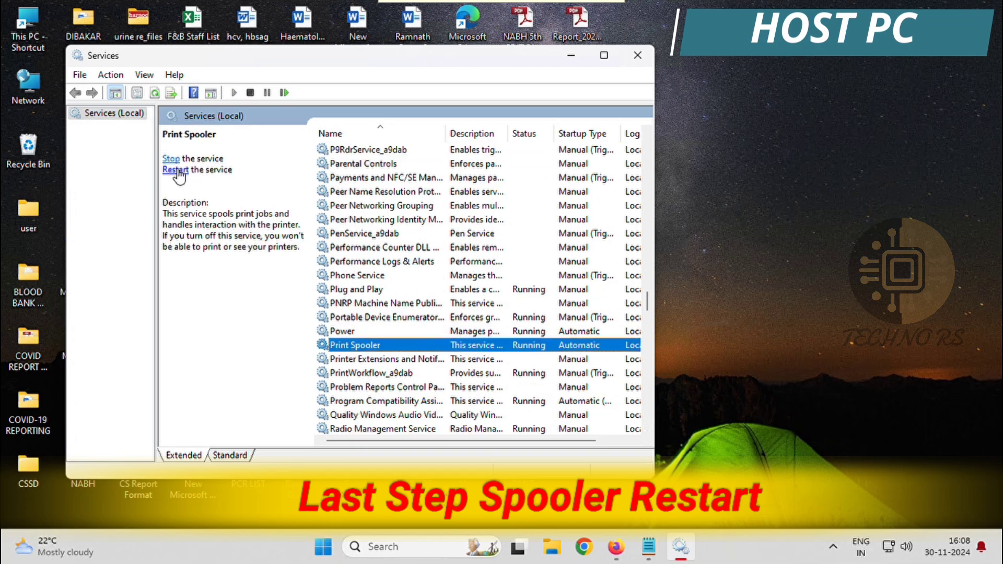
{"action": "left_click", "coordinate": [176, 170]}
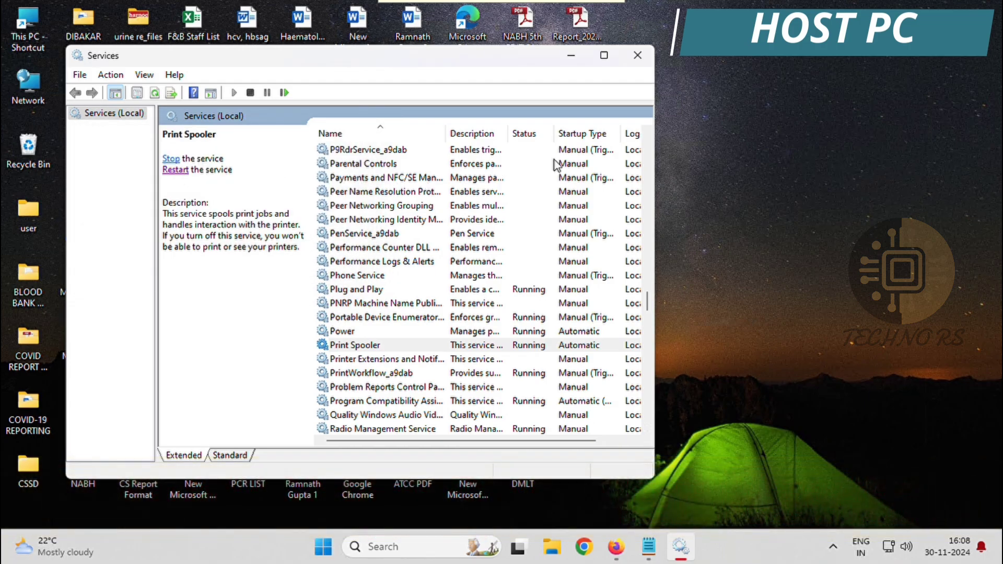
{"action": "left_click", "coordinate": [640, 60]}
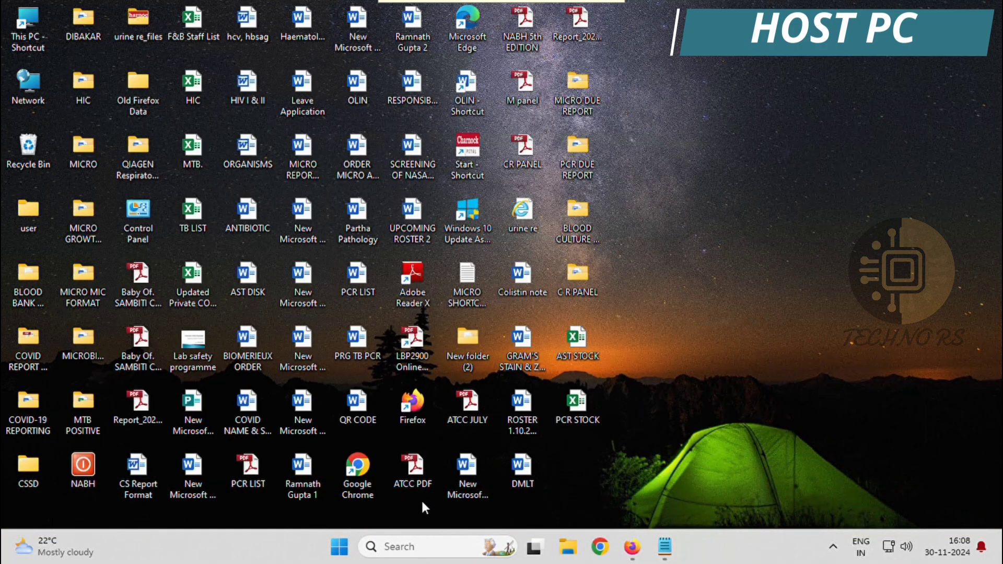
Search for CONTROL, open Control Panel and go from its address bar to the network location \\191.191.5.2
{"action": "left_click", "coordinate": [421, 547]}
{"action": "type", "text": "C"}
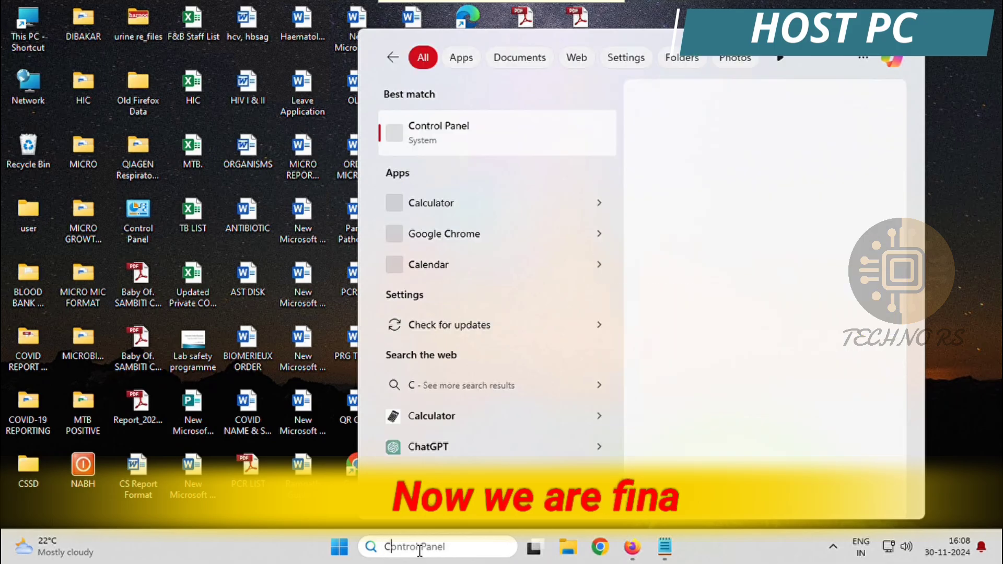
{"action": "type", "text": "ONTROL"}
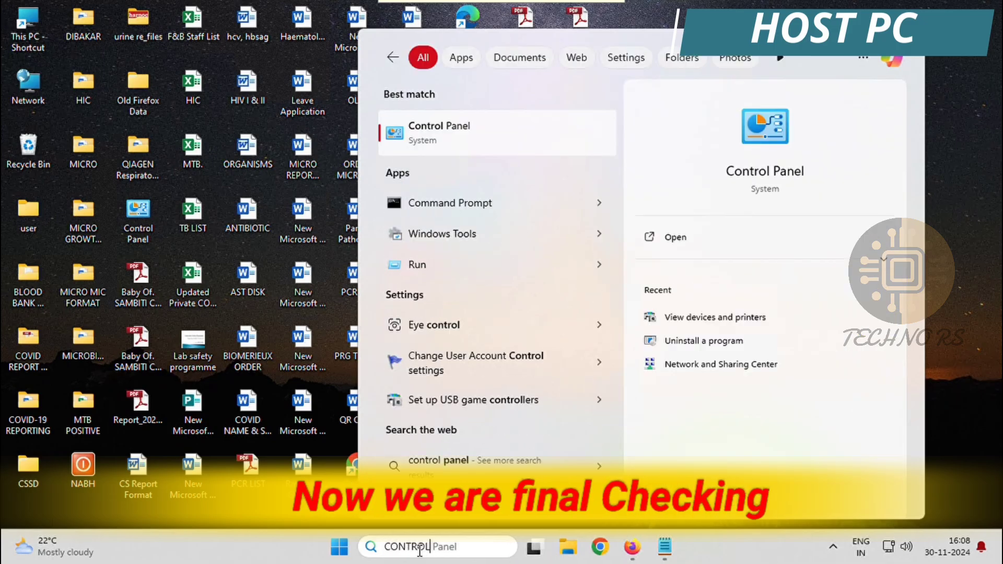
{"action": "key", "text": "Return"}
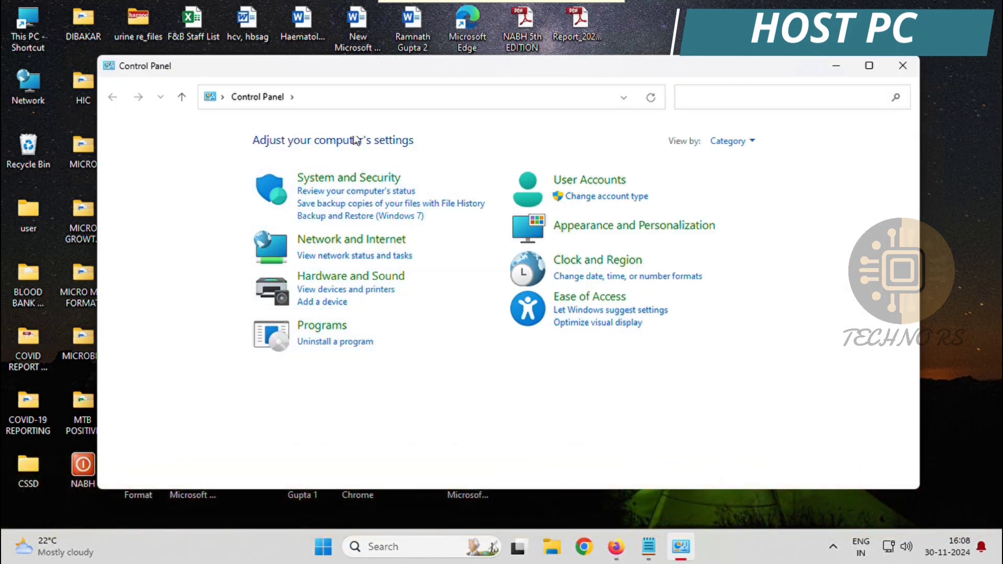
{"action": "left_click", "coordinate": [359, 101]}
{"action": "type", "text": "\\\\191.191.5.2"}
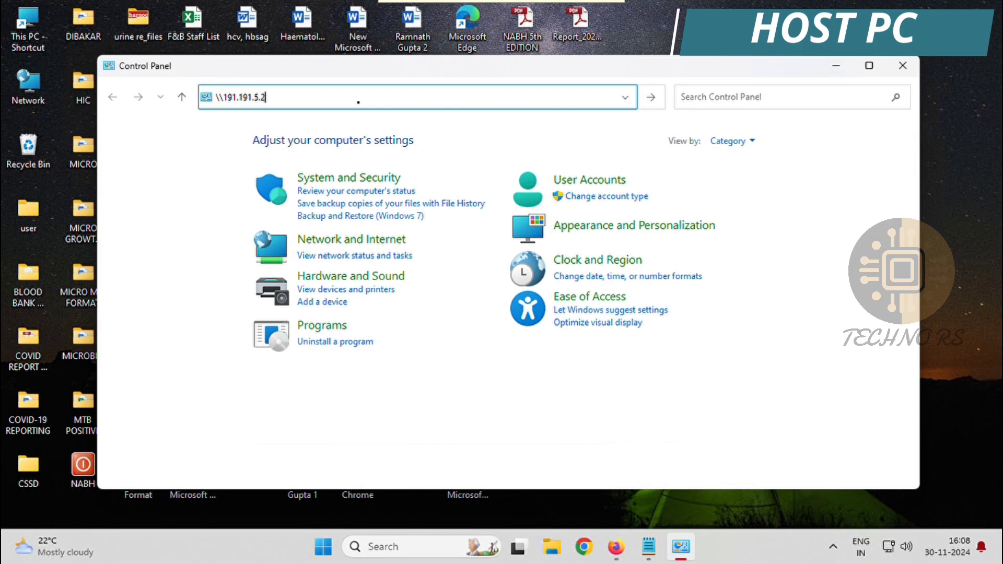
{"action": "key", "text": "Return"}
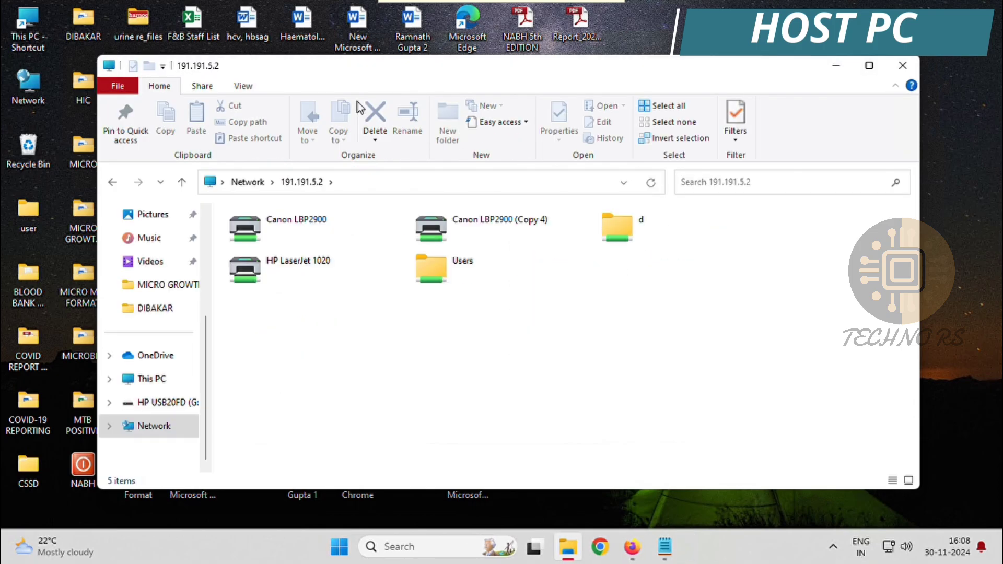
Connect to the shared Canon LBP2900 printer on 191.191.5.2 and move the shares window lower on the desktop
{"action": "right_click", "coordinate": [271, 225]}
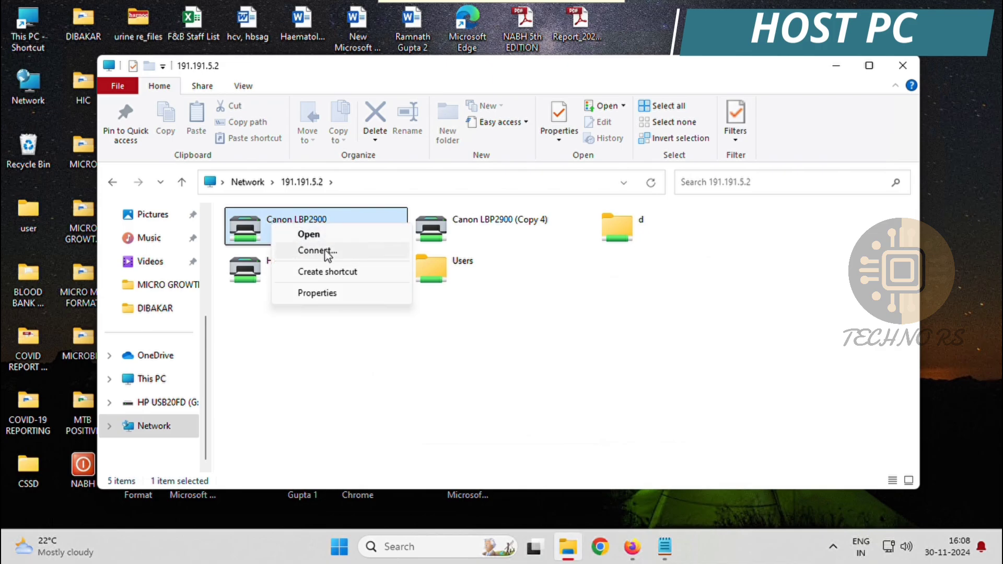
{"action": "left_click", "coordinate": [327, 257]}
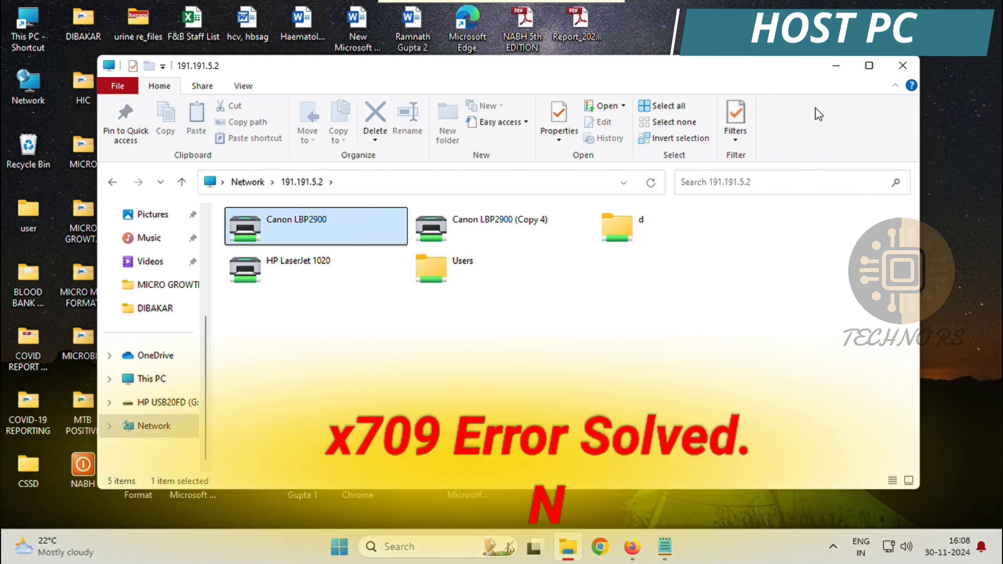
{"action": "left_click_drag", "start_coordinate": [791, 72], "coordinate": [761, 131]}
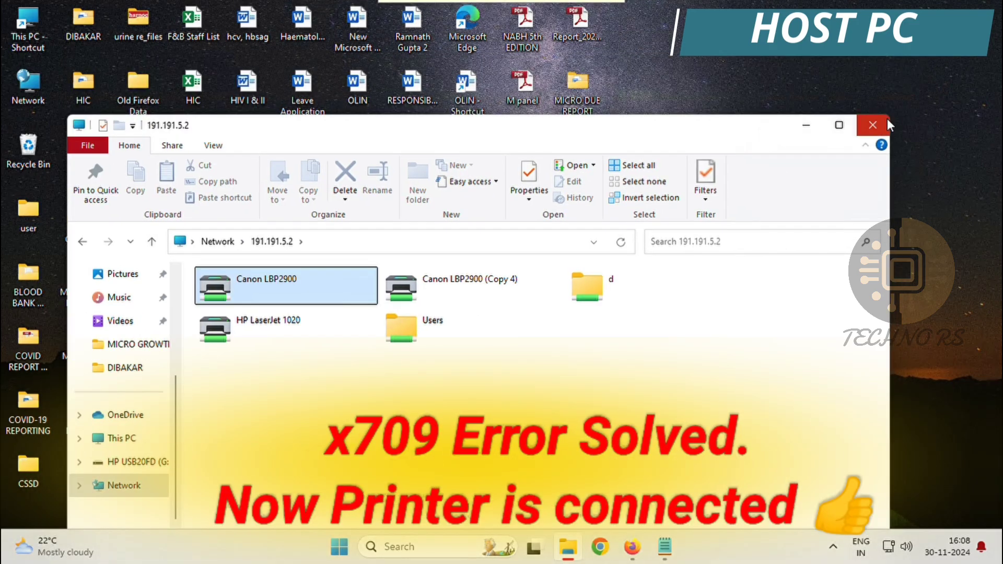
Check the print queue of the shared Canon LBP2900, and close both the queue and the network shares window
{"action": "double_click", "coordinate": [236, 289]}
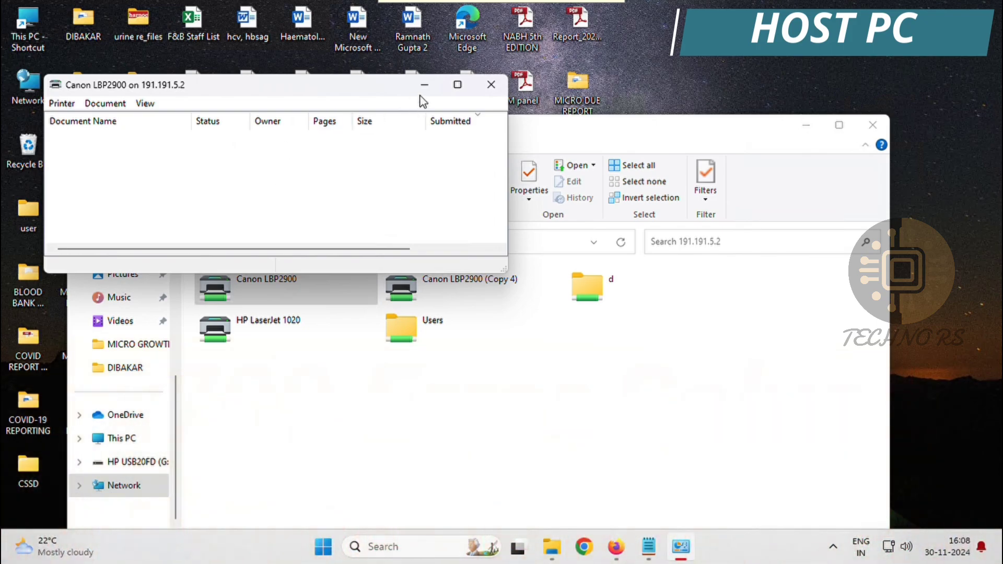
{"action": "left_click", "coordinate": [491, 85]}
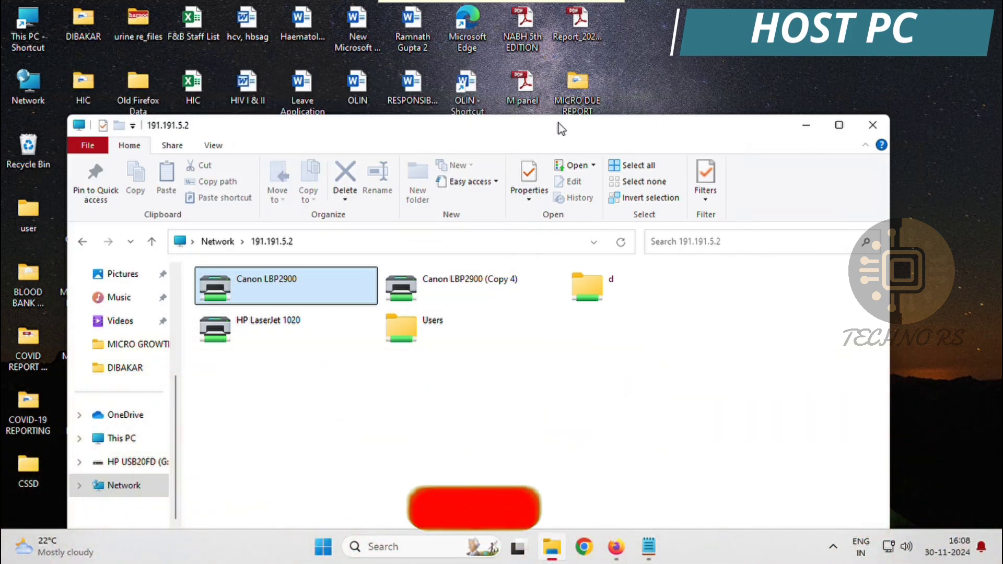
{"action": "left_click", "coordinate": [873, 124]}
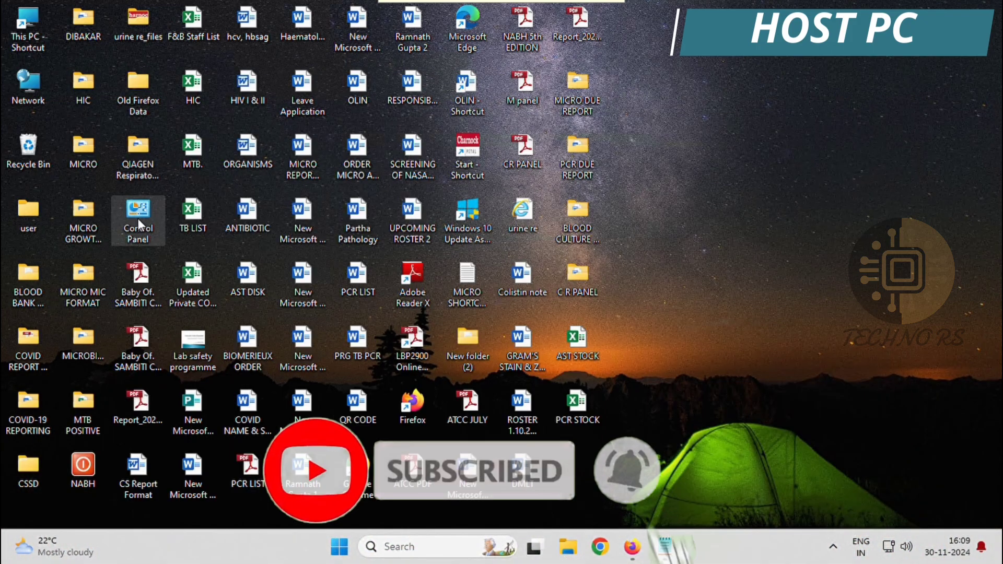
Go through Control Panel's devices and printers to the settings page of Canon LBP2900 on 191.191.5.2
{"action": "double_click", "coordinate": [137, 218]}
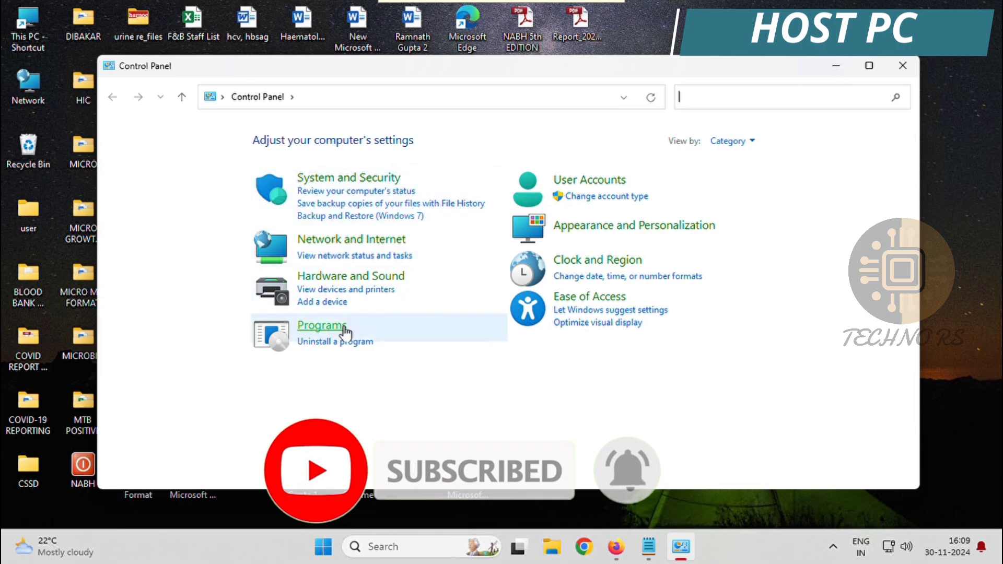
{"action": "left_click", "coordinate": [355, 290]}
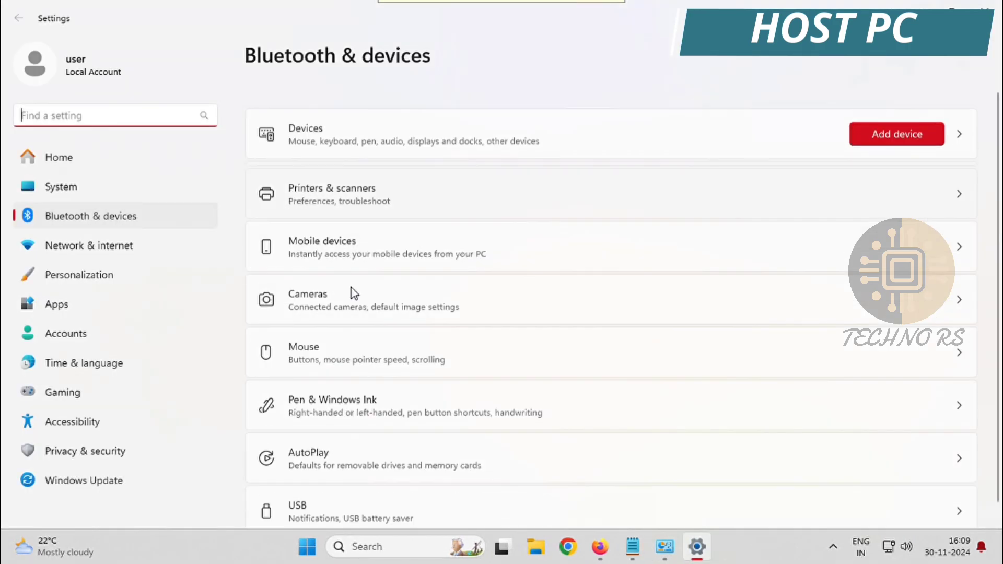
{"action": "left_click", "coordinate": [330, 195]}
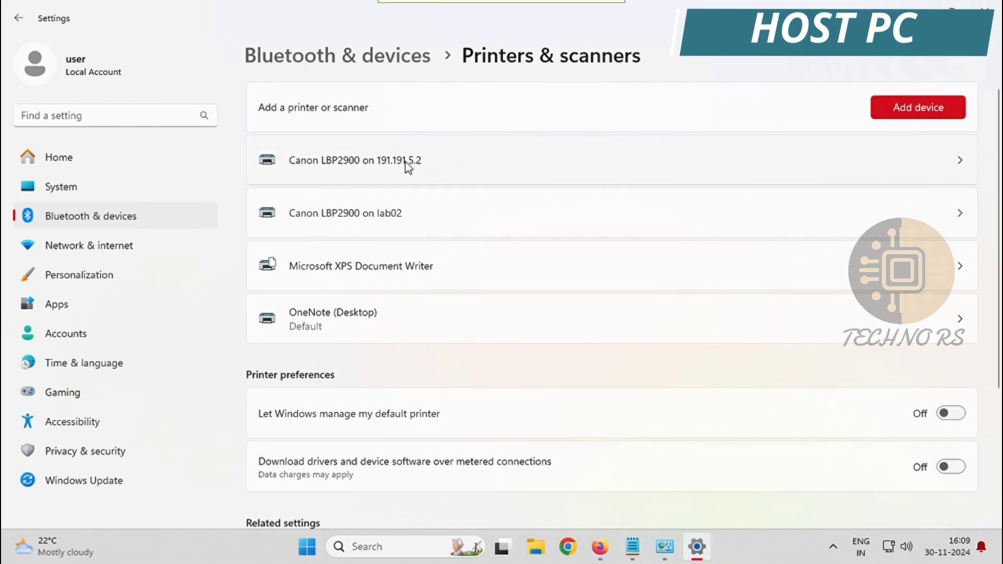
{"action": "left_click", "coordinate": [466, 155]}
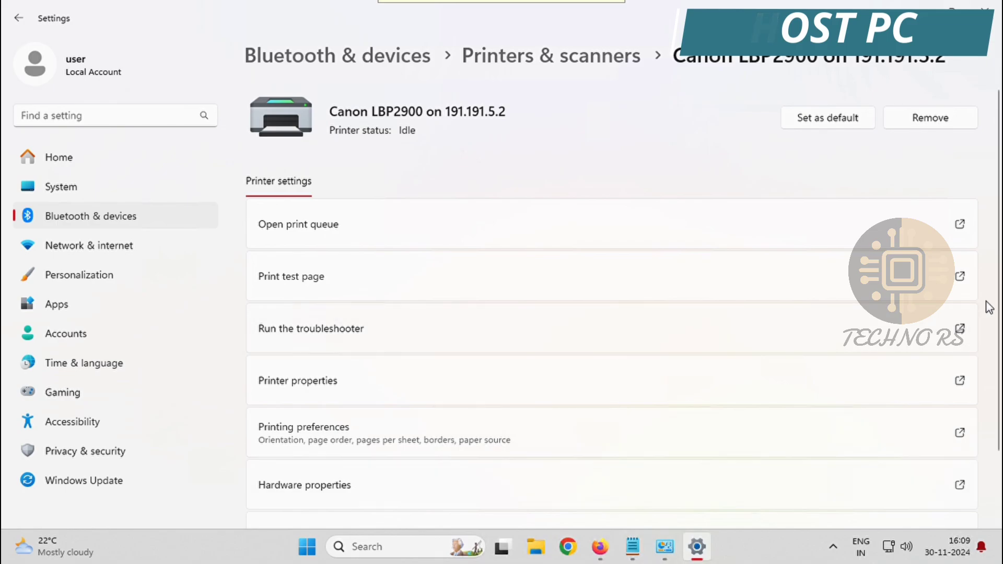
Go from the printer's settings page to Devices and Printers and set Canon LBP2900 on 191.191.5.2 as the default printer
{"action": "scroll", "coordinate": [1000, 304], "scroll_direction": "down", "scroll_amount": 2}
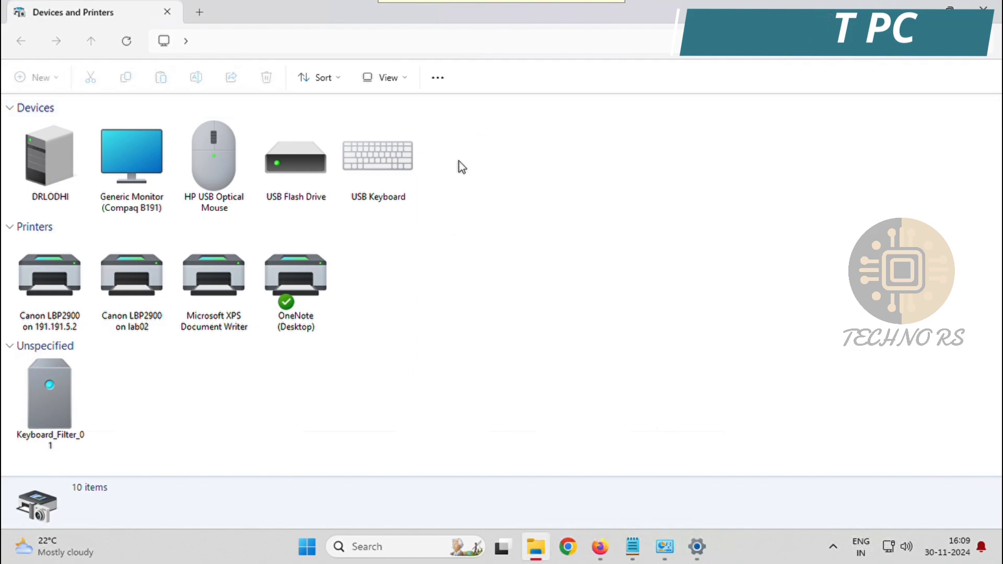
{"action": "left_click", "coordinate": [32, 288]}
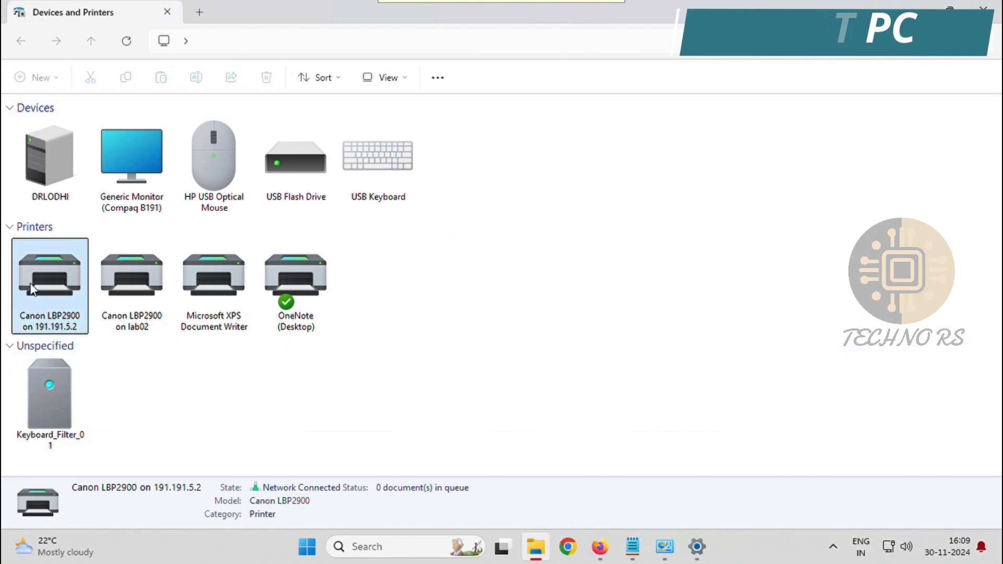
{"action": "right_click", "coordinate": [42, 278]}
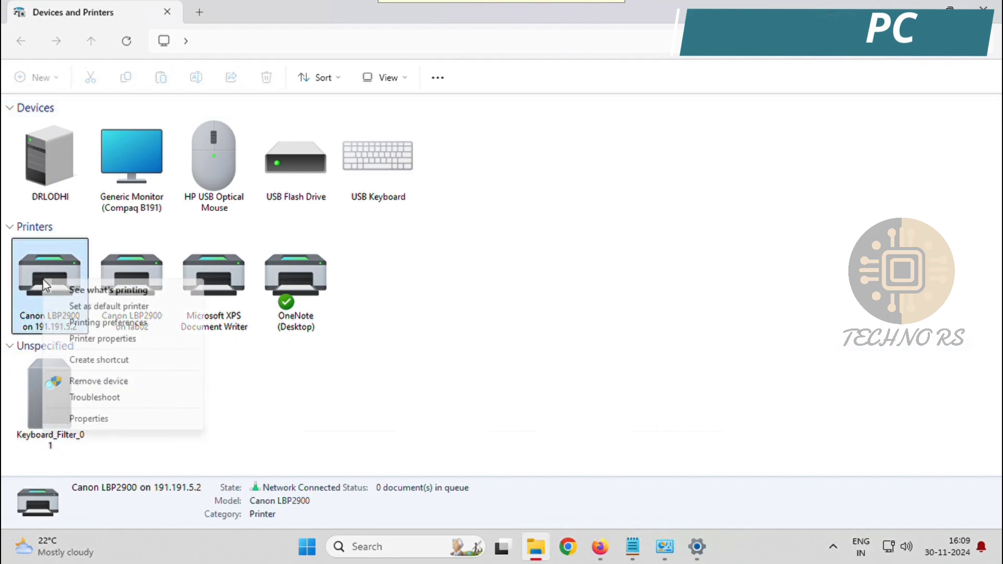
{"action": "left_click", "coordinate": [87, 306]}
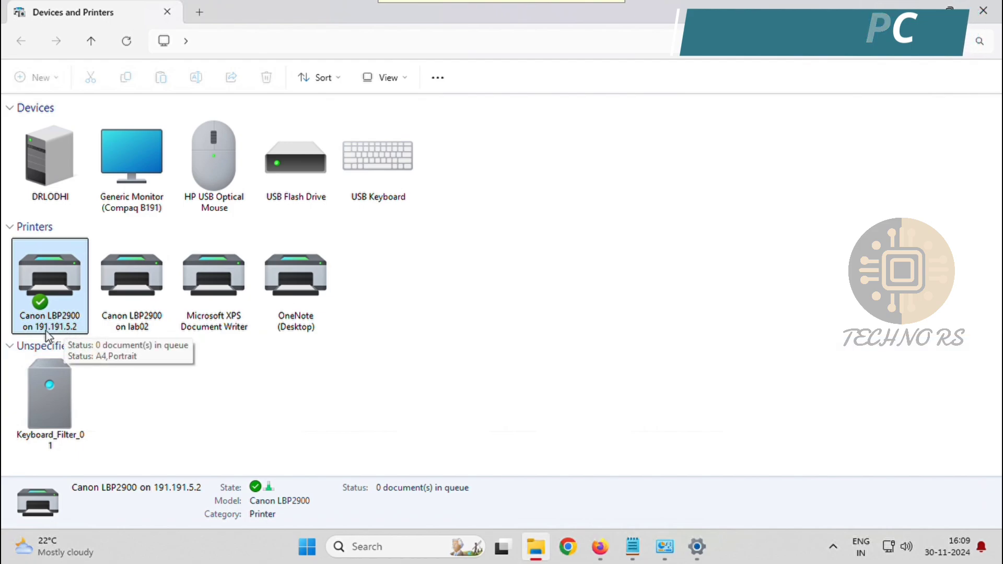
Remove the Canon LBP2900 on lab02 device from the printers and confirm its removal
{"action": "right_click", "coordinate": [137, 290]}
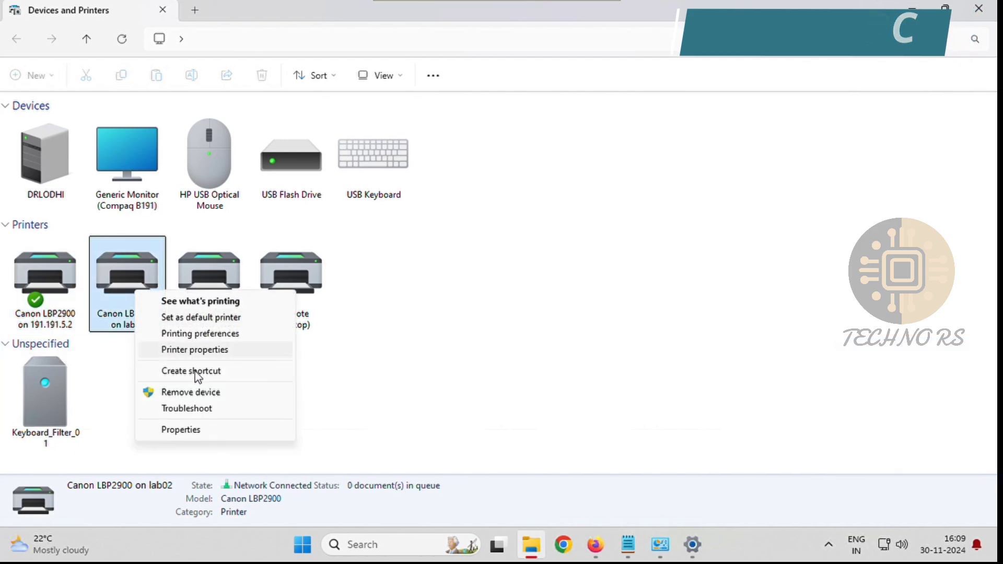
{"action": "left_click", "coordinate": [197, 393]}
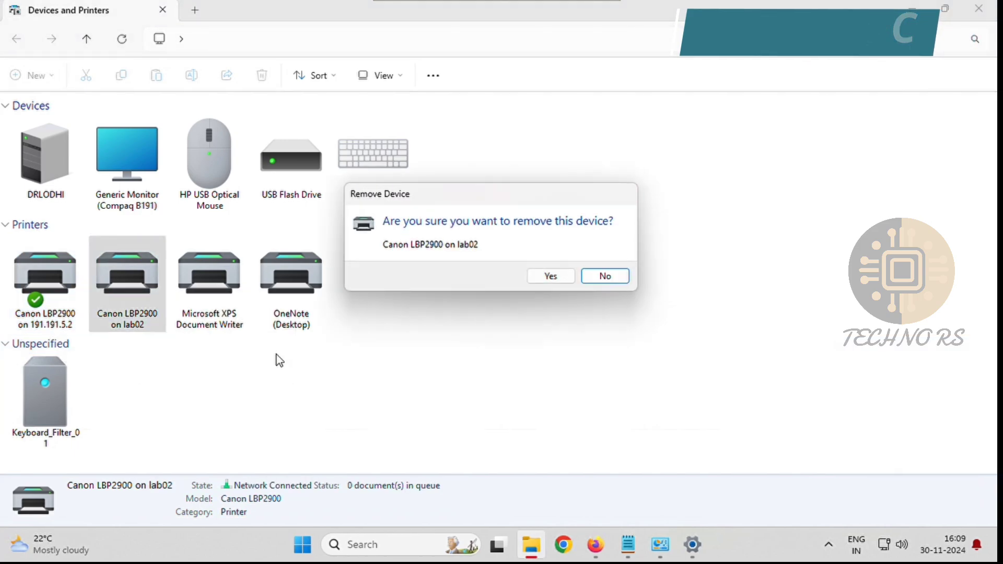
{"action": "left_click", "coordinate": [550, 277]}
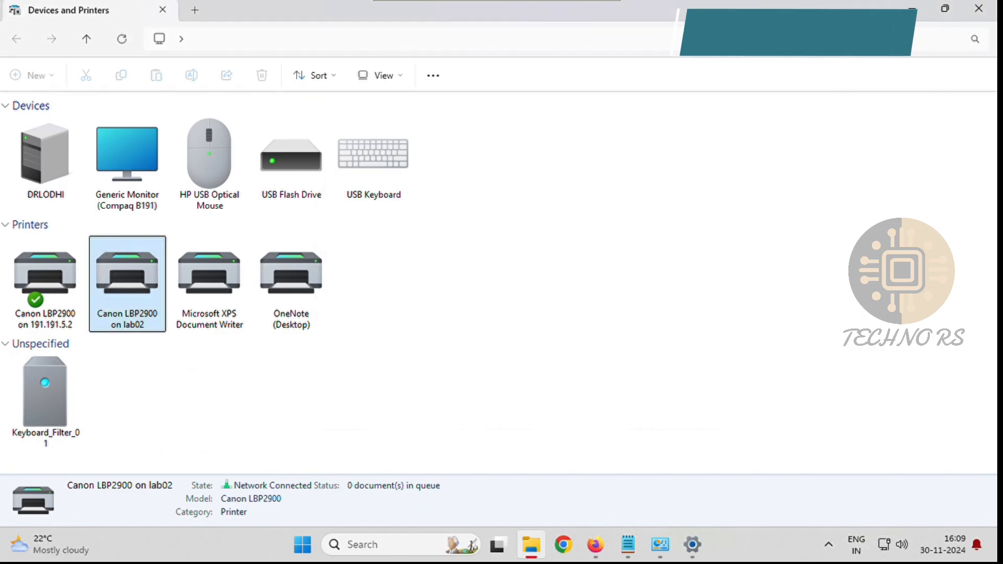
Print a test page from the properties of Canon LBP2900 on 191.191.5.2, and close the status window and dialogs
{"action": "left_click", "coordinate": [55, 311]}
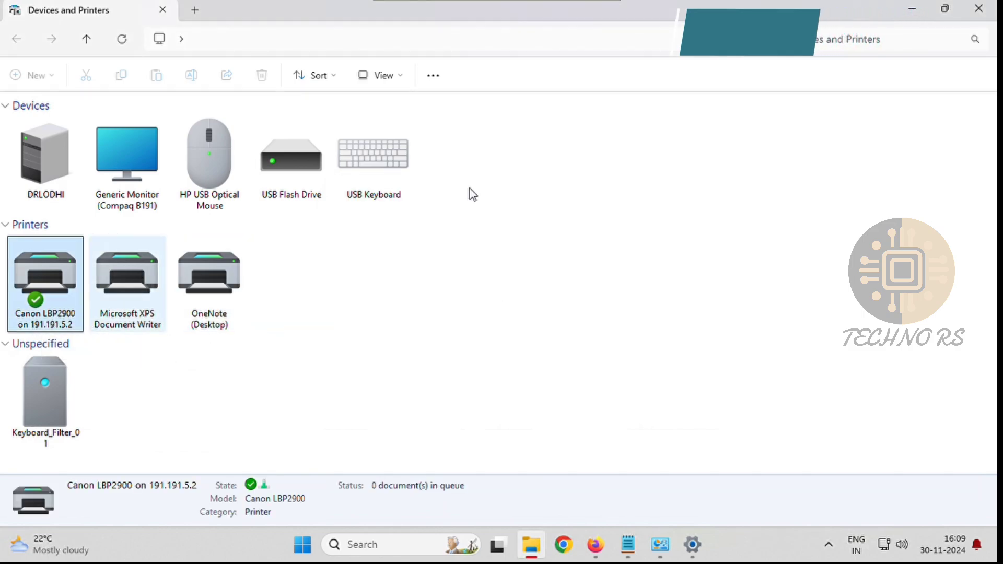
{"action": "right_click", "coordinate": [35, 270]}
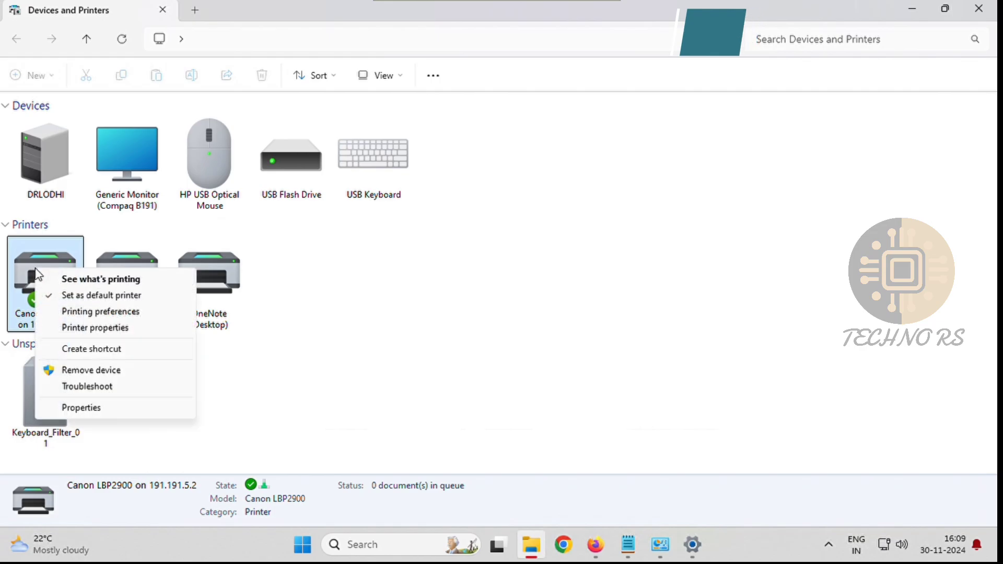
{"action": "left_click", "coordinate": [96, 328]}
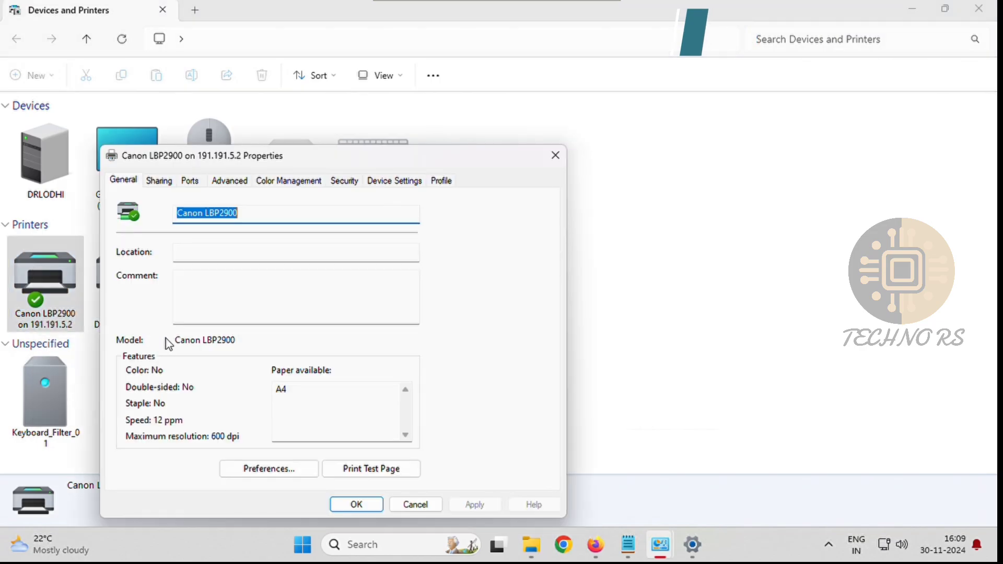
{"action": "left_click", "coordinate": [414, 470]}
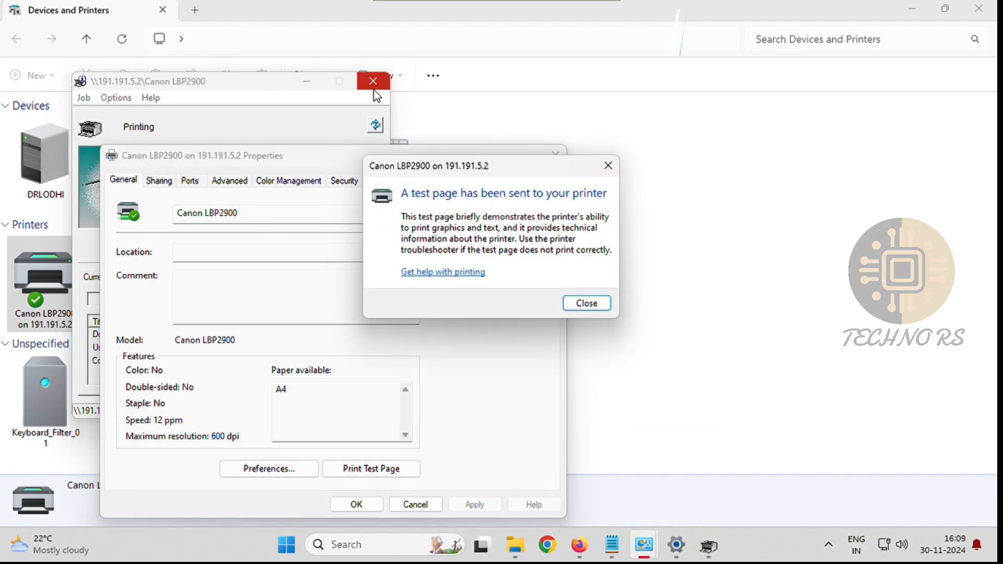
{"action": "left_click", "coordinate": [373, 81]}
{"action": "left_click", "coordinate": [587, 302]}
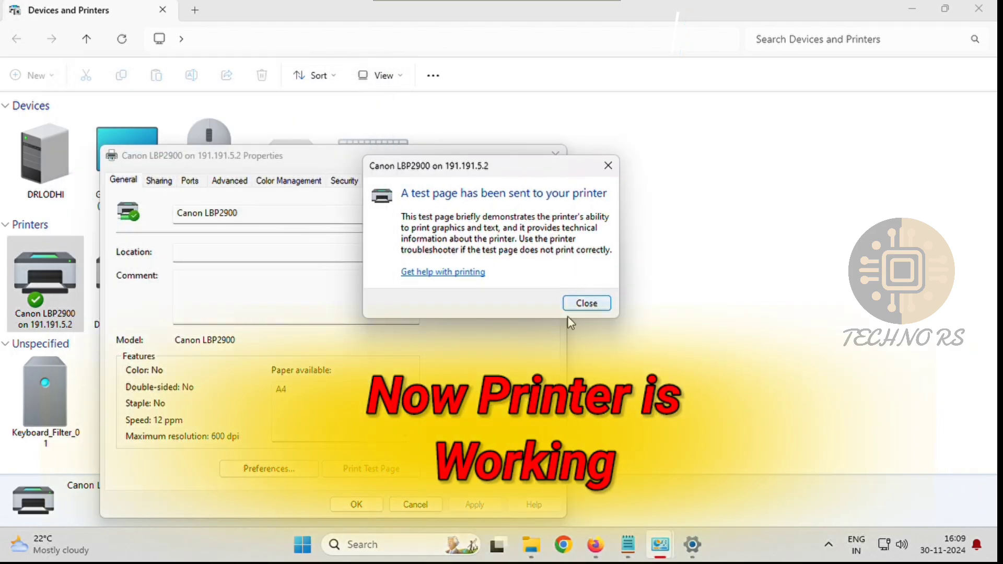
{"action": "left_click", "coordinate": [356, 505]}
Check the print queue of Canon LBP2900 on 191.191.5.2 and close the queue window
{"action": "right_click", "coordinate": [41, 273]}
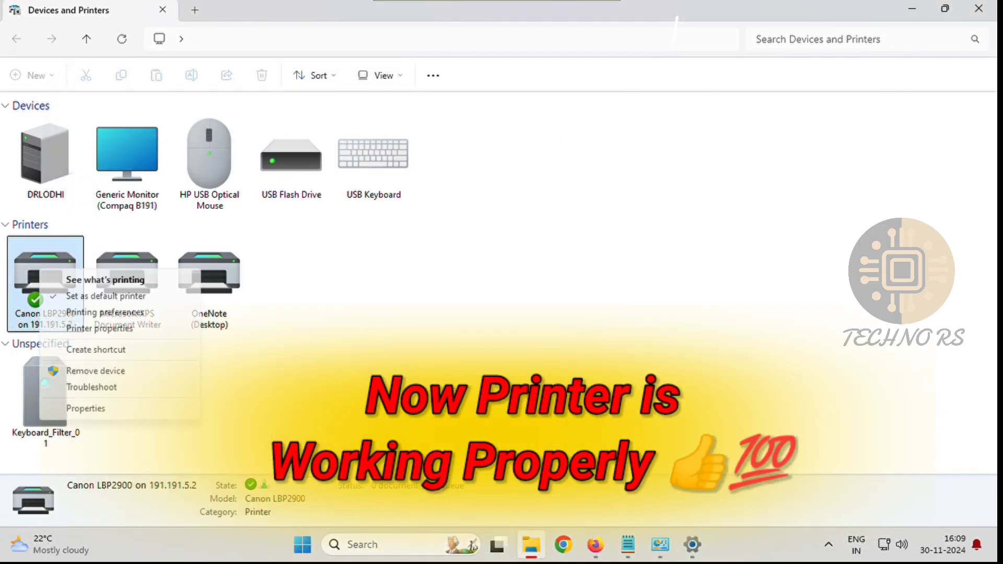
{"action": "left_click", "coordinate": [83, 280]}
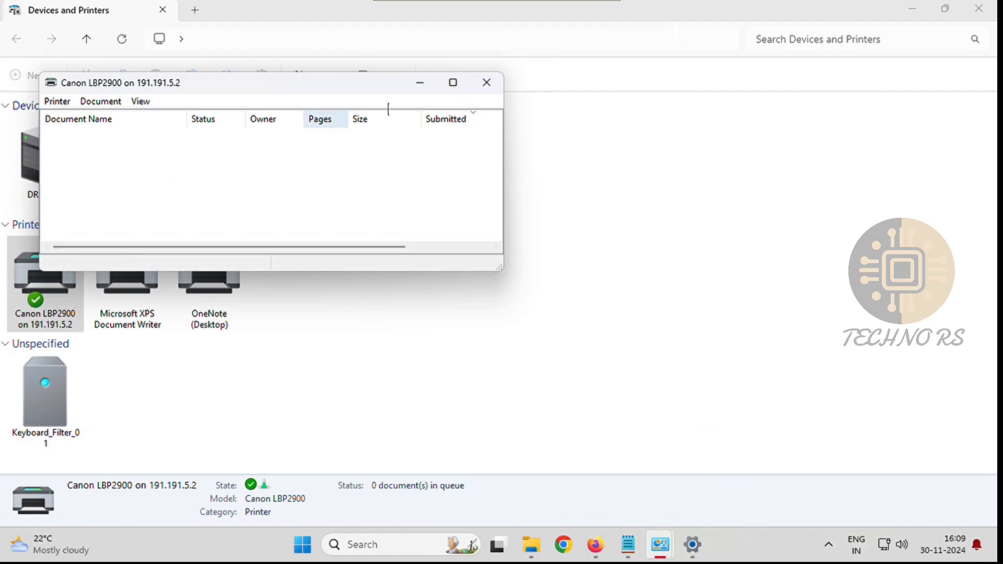
{"action": "left_click", "coordinate": [498, 85]}
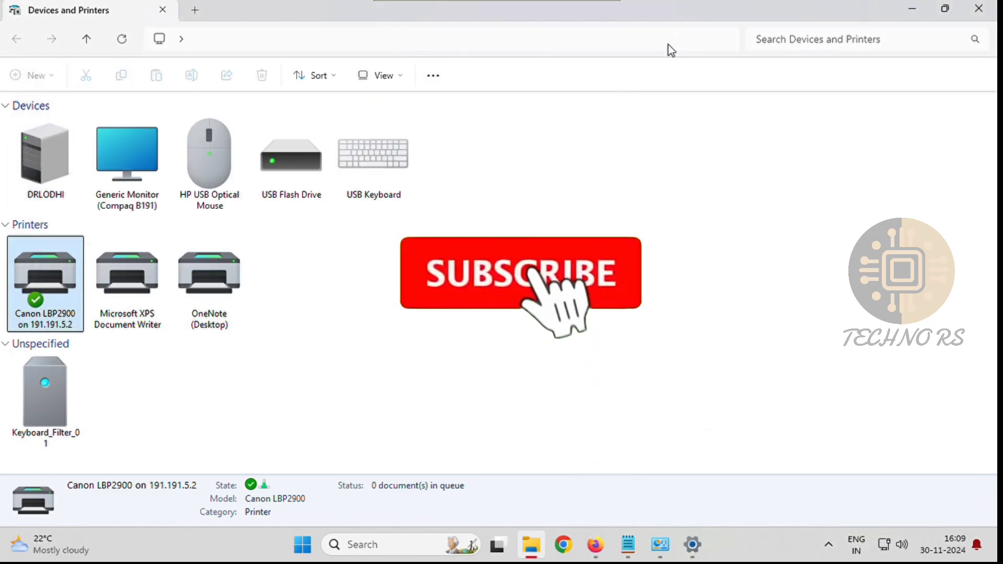
Close the Devices and Printers, Settings and Control Panel windows
{"action": "left_click", "coordinate": [990, 10]}
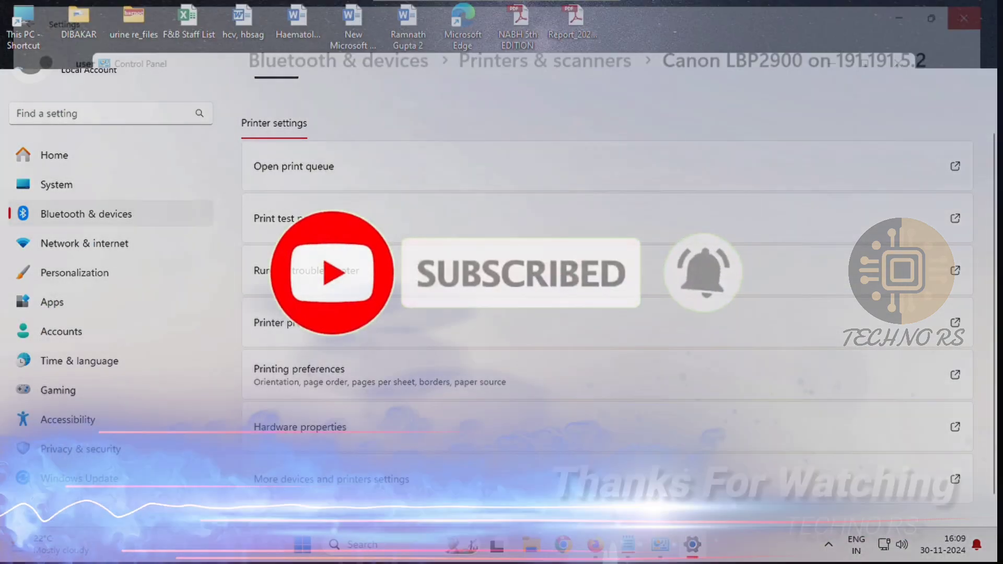
{"action": "left_click_drag", "start_coordinate": [786, 69], "coordinate": [777, 134]}
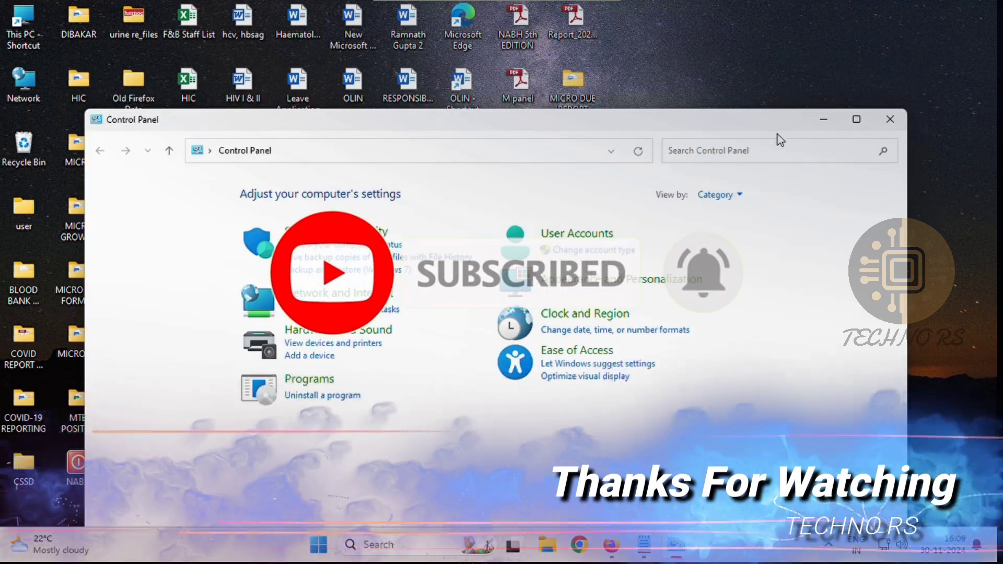
{"action": "left_click", "coordinate": [891, 122]}
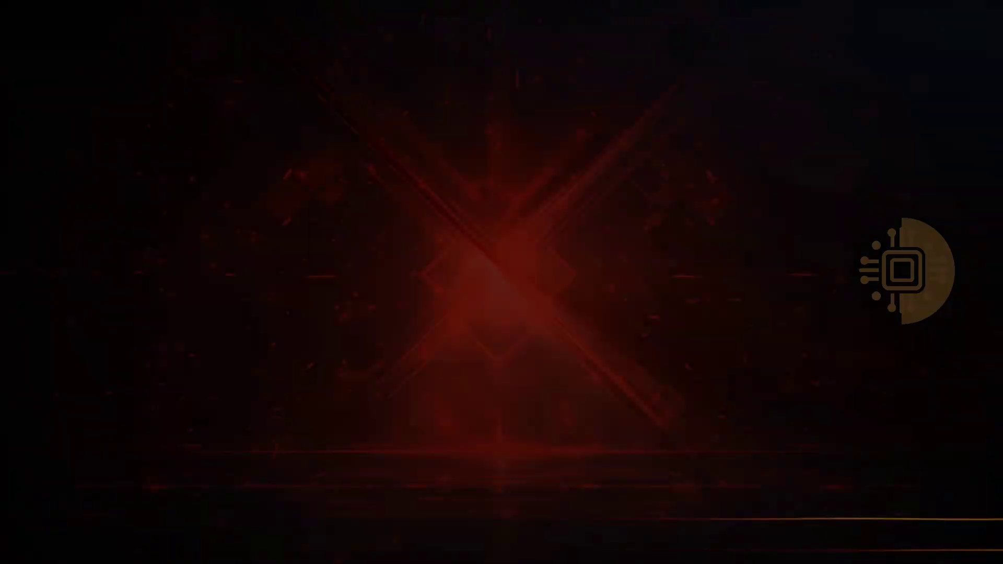